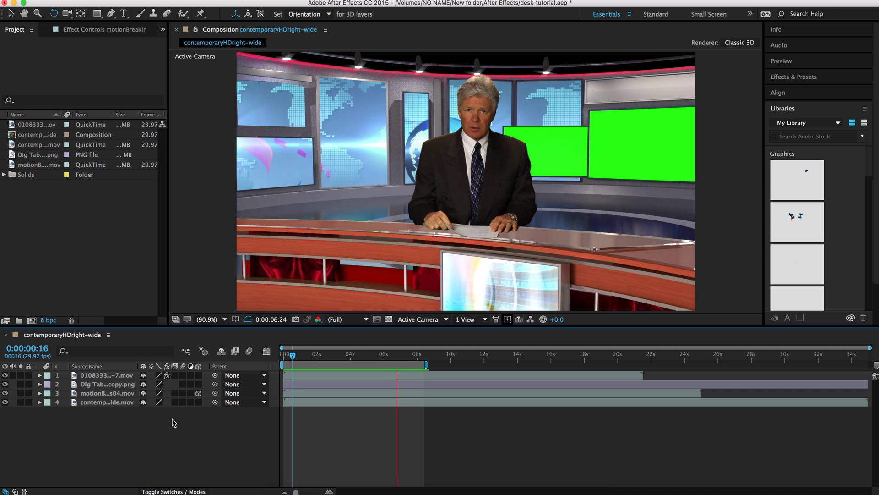
Stop the preview and delete all four layers from the contemporaryHDright-wide composition.
{"action": "key", "text": "space"}
{"action": "left_click", "coordinate": [104, 421]}
{"action": "left_click_drag", "start_coordinate": [104, 421], "coordinate": [91, 364]}
{"action": "key", "text": "Delete"}
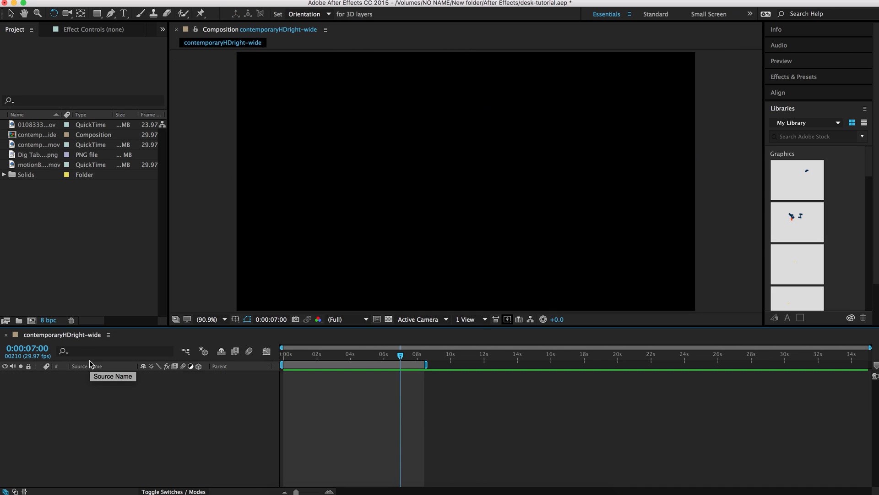
Create a new composition from the contemporaryHDright-wide.mov studio background and scrub through it, returning to the first frame.
{"action": "left_click_drag", "start_coordinate": [60, 114], "coordinate": [85, 115]}
{"action": "left_click", "coordinate": [49, 145]}
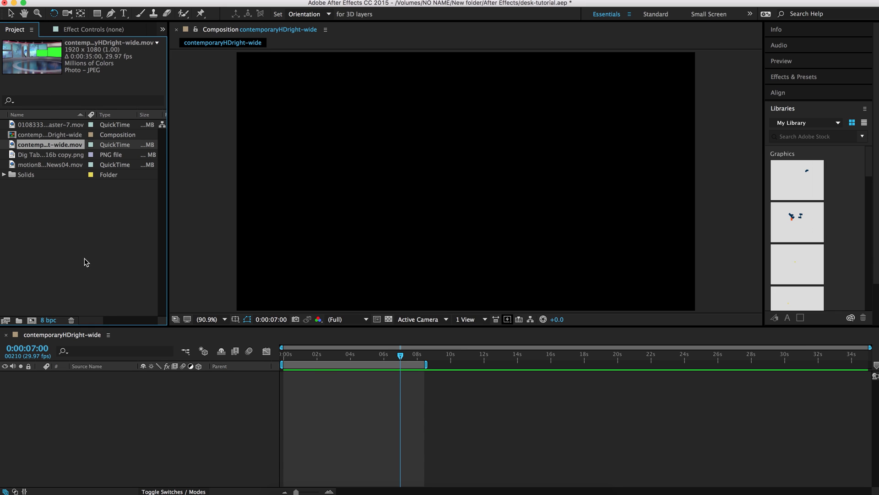
{"action": "left_click", "coordinate": [12, 145]}
{"action": "left_click_drag", "start_coordinate": [13, 146], "coordinate": [33, 322]}
{"action": "left_click_drag", "start_coordinate": [33, 322], "coordinate": [33, 322]}
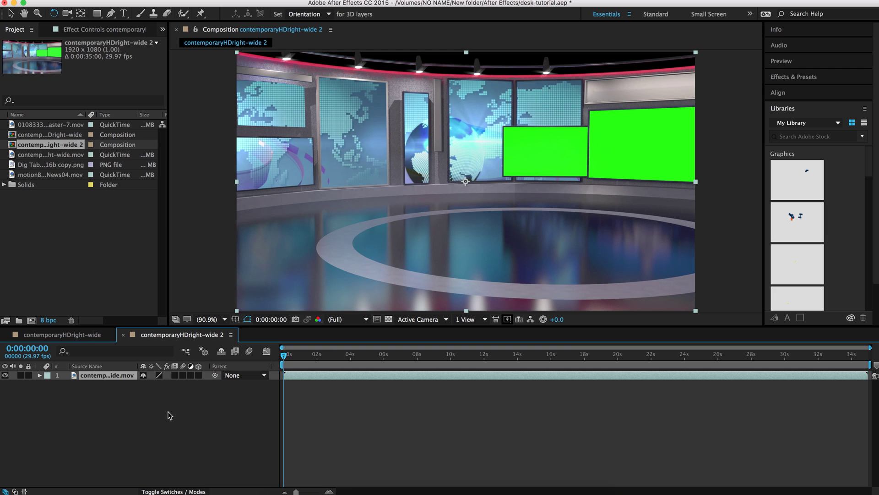
{"action": "left_click_drag", "start_coordinate": [296, 358], "coordinate": [680, 376]}
{"action": "key", "text": "Home"}
Add the 010833317 news anchor footage above the studio background and go to 0:00:05:21.
{"action": "left_click", "coordinate": [42, 126]}
{"action": "left_click_drag", "start_coordinate": [13, 128], "coordinate": [89, 379]}
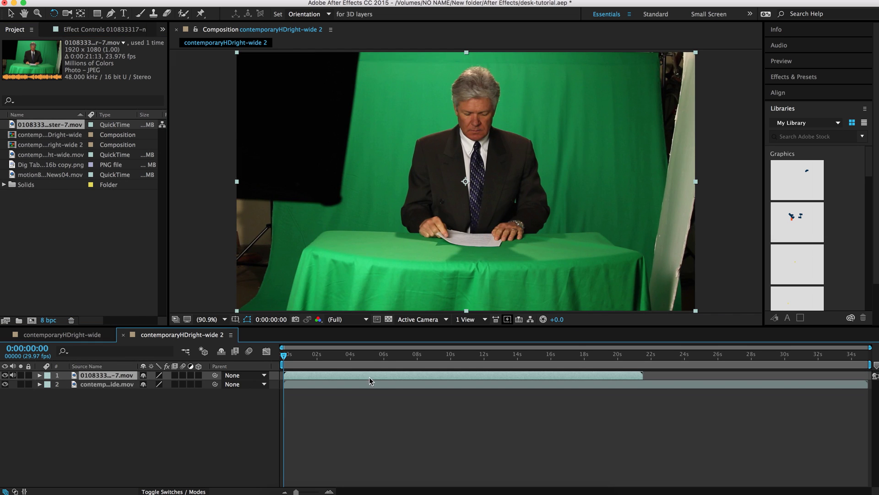
{"action": "left_click", "coordinate": [376, 359]}
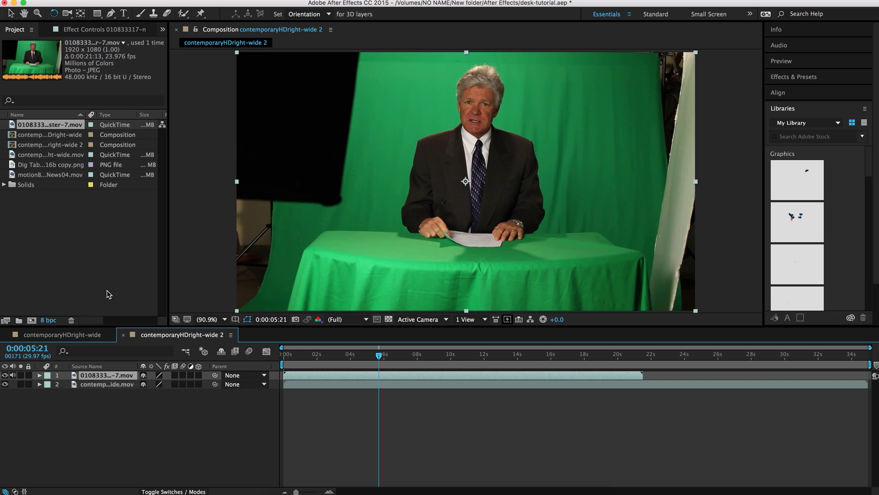
Add the Dig Table PNG desk image between the anchor footage and the studio background.
{"action": "left_click", "coordinate": [43, 171]}
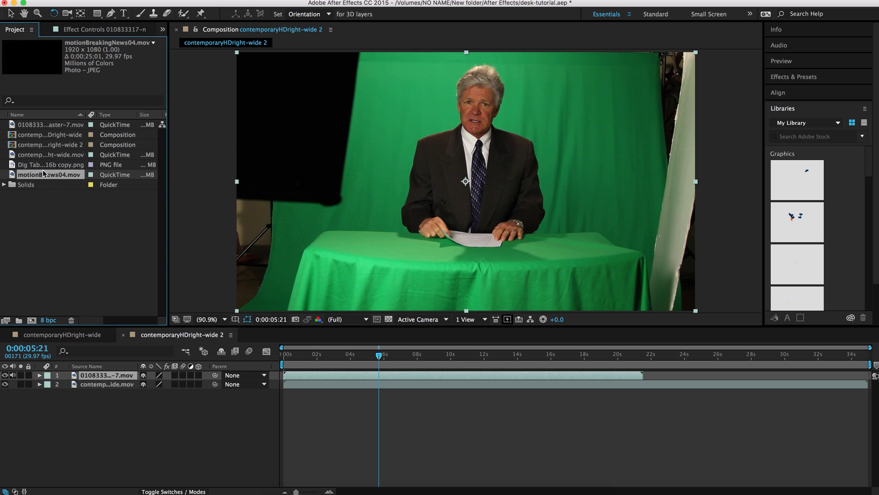
{"action": "left_click", "coordinate": [40, 166]}
{"action": "left_click_drag", "start_coordinate": [12, 166], "coordinate": [73, 382]}
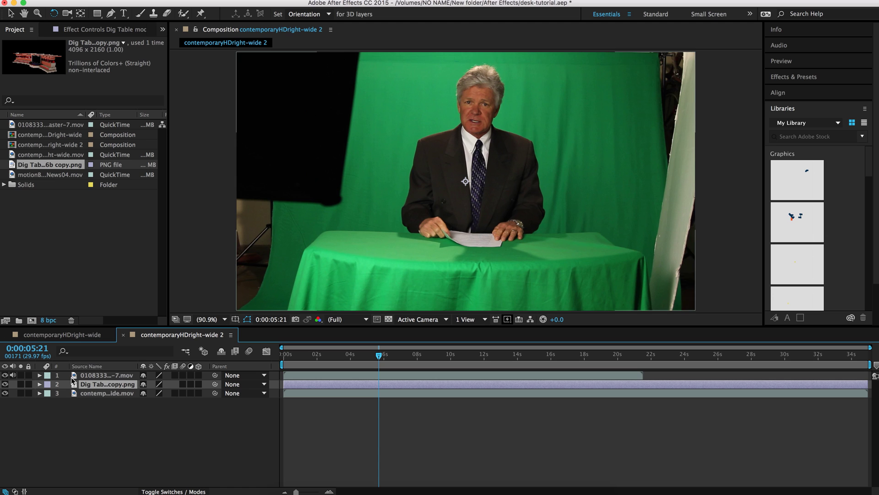
Hide and mute the anchor footage layer, leaving the desk image visible and selected.
{"action": "left_click", "coordinate": [5, 375]}
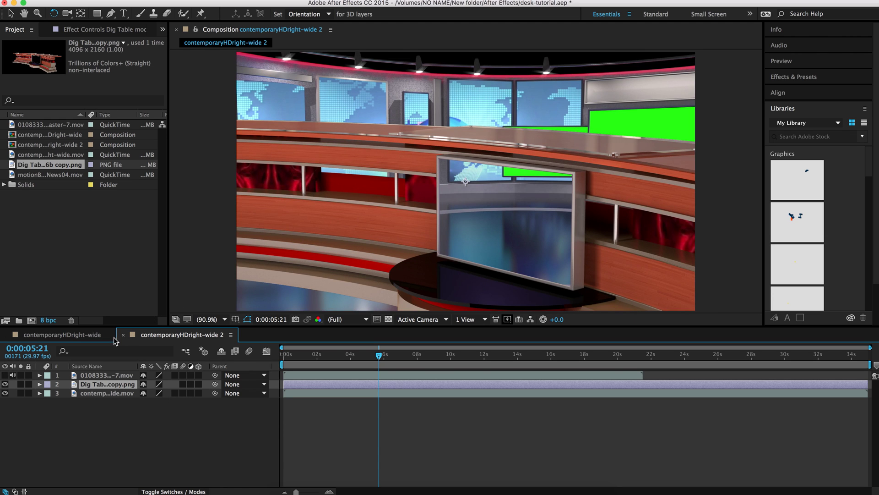
{"action": "left_click", "coordinate": [13, 375]}
{"action": "left_click", "coordinate": [4, 384]}
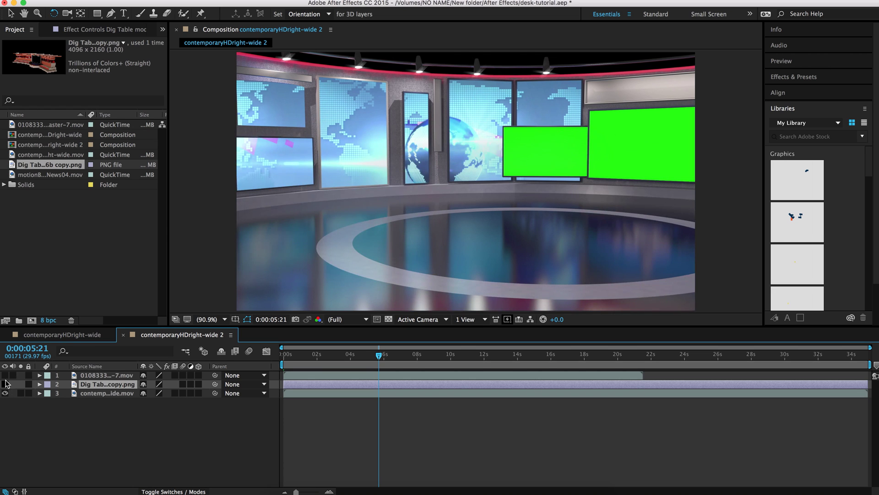
{"action": "left_click", "coordinate": [4, 375]}
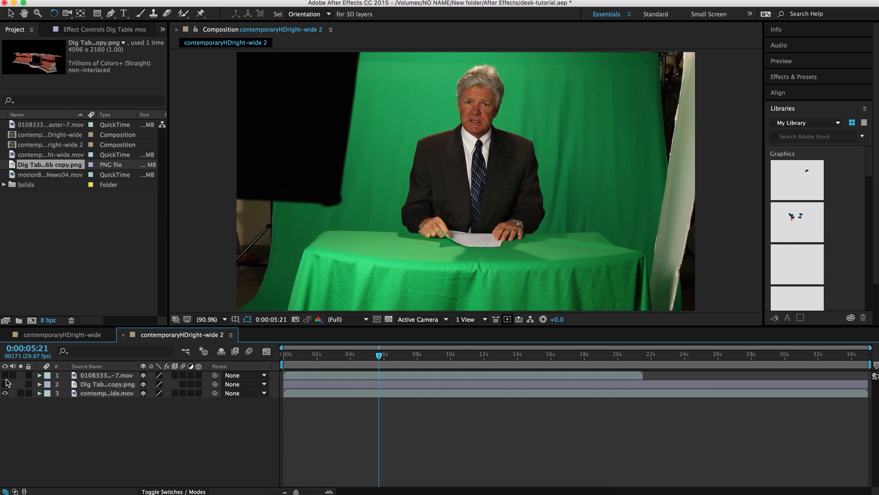
{"action": "left_click", "coordinate": [5, 374]}
{"action": "left_click", "coordinate": [5, 384]}
{"action": "left_click", "coordinate": [114, 385]}
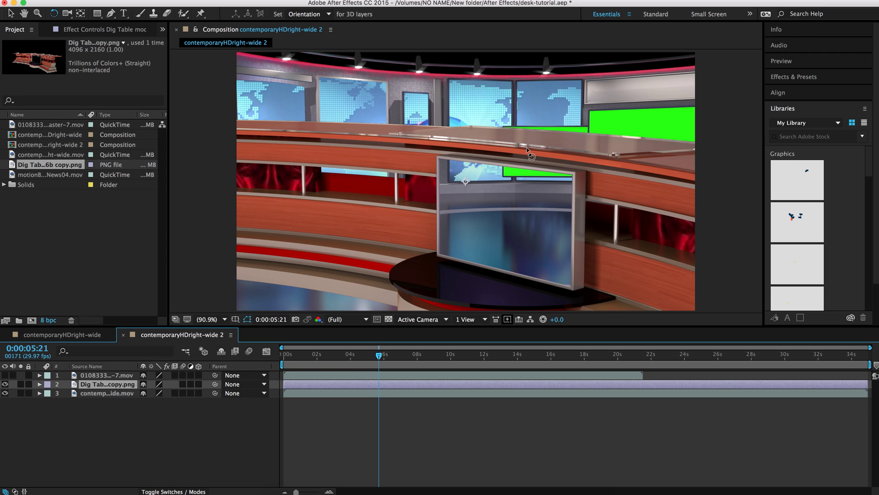
Move the desk image down with the Selection tool until its top covers the studio floor, keeping its scale at 100%.
{"action": "left_click", "coordinate": [11, 13]}
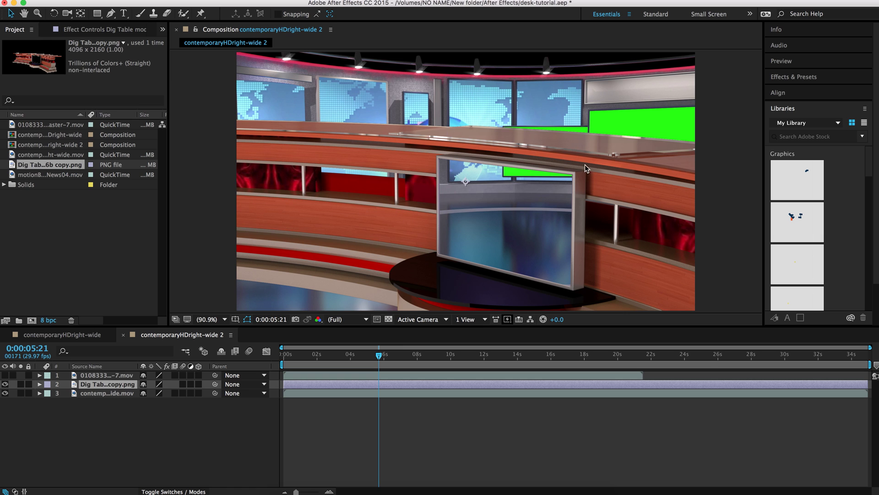
{"action": "left_click", "coordinate": [610, 181]}
{"action": "left_click_drag", "start_coordinate": [611, 181], "coordinate": [614, 217]}
{"action": "key", "text": "s"}
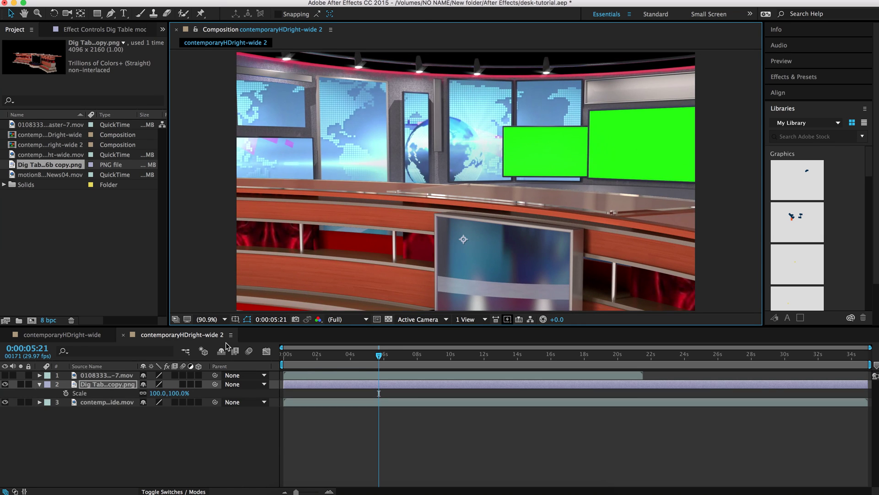
{"action": "left_click", "coordinate": [154, 396]}
{"action": "mouse_move", "coordinate": [155, 397]}
{"action": "left_mouse_down"}
{"action": "mouse_move", "coordinate": [171, 396]}
{"action": "mouse_move", "coordinate": [151, 398]}
{"action": "mouse_move", "coordinate": [163, 400]}
{"action": "left_mouse_up"}
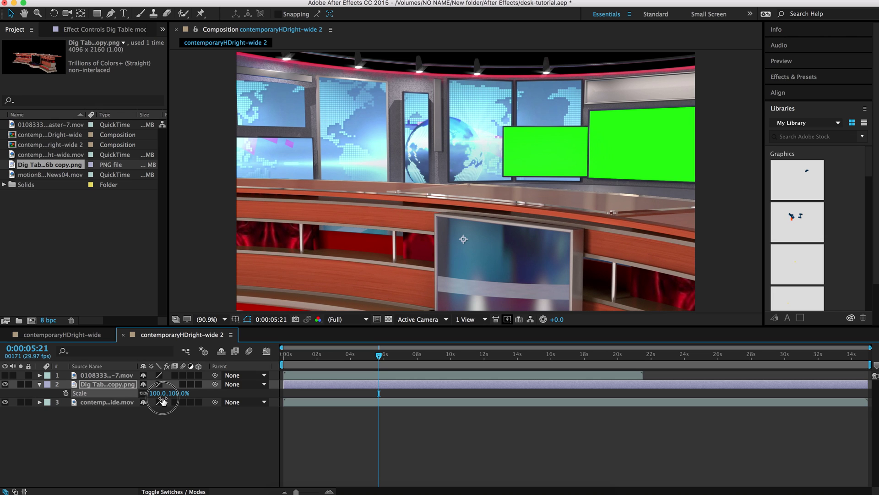
{"action": "left_click_drag", "start_coordinate": [623, 246], "coordinate": [621, 282]}
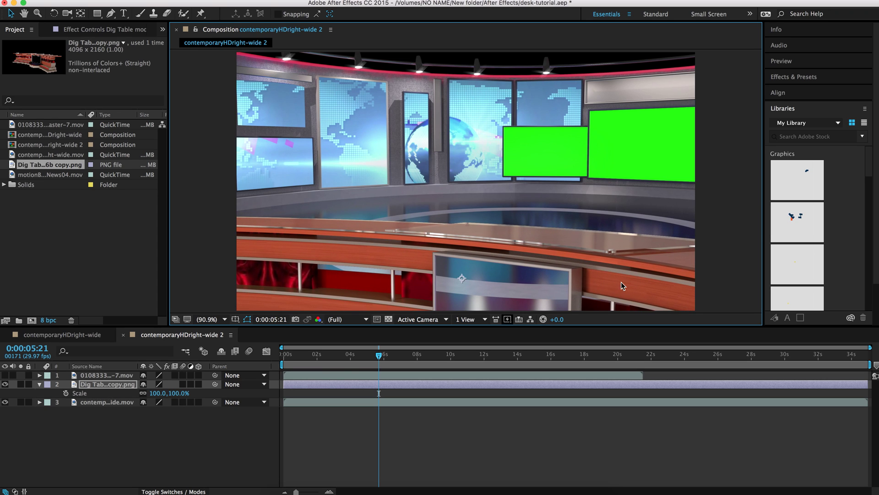
{"action": "left_click", "coordinate": [39, 384]}
Select the anchor footage layer and toggle its visibility to compare it with the desk and studio, leaving it shown.
{"action": "key", "text": "super+Up"}
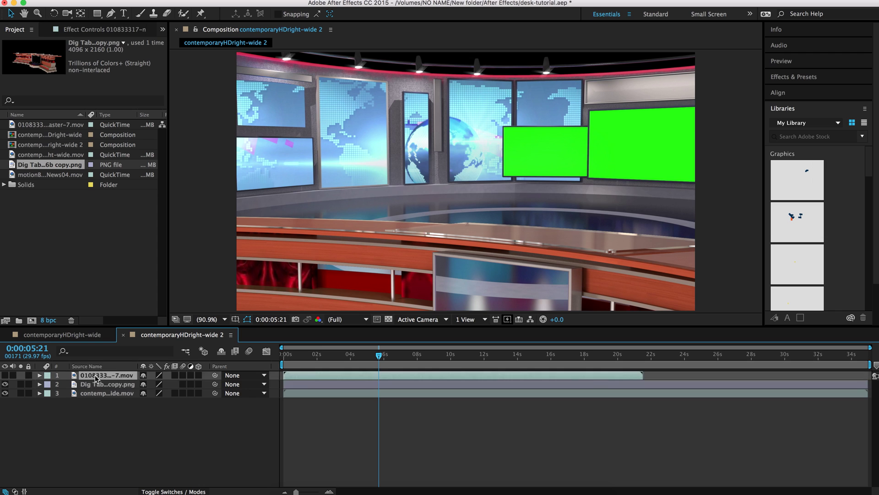
{"action": "left_click", "coordinate": [5, 375]}
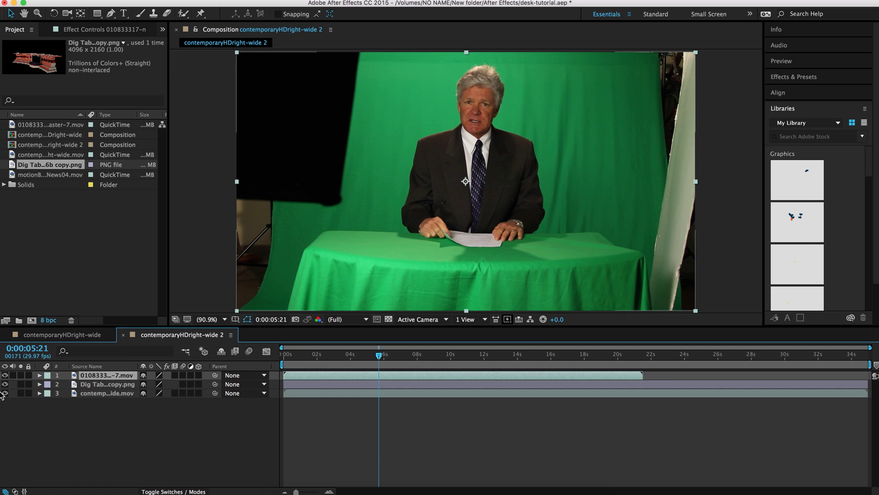
{"action": "left_click", "coordinate": [4, 375]}
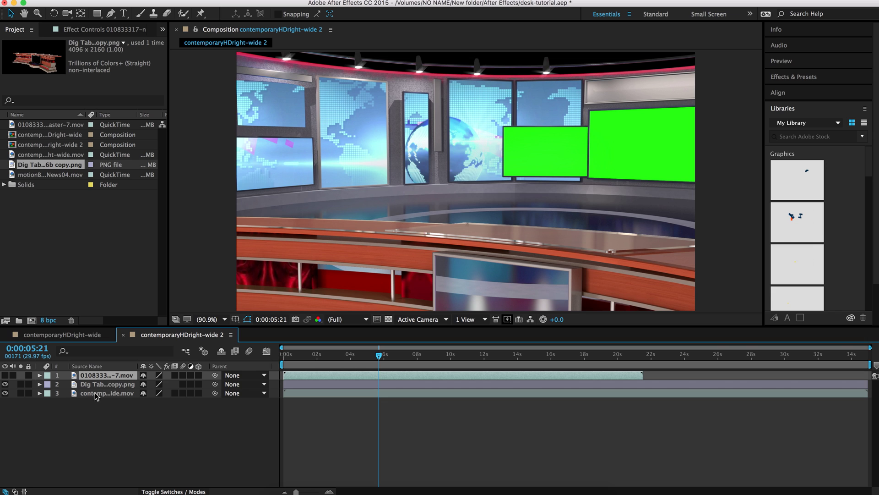
{"action": "left_click", "coordinate": [4, 375]}
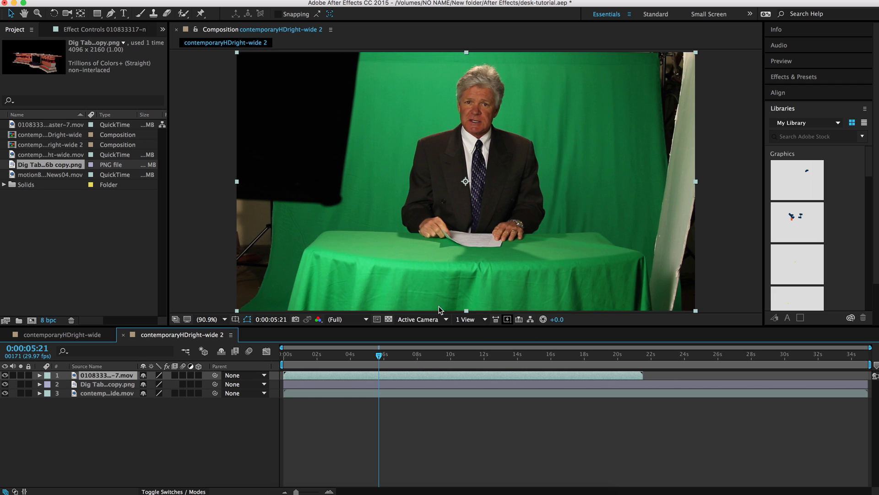
{"action": "left_click", "coordinate": [70, 335]}
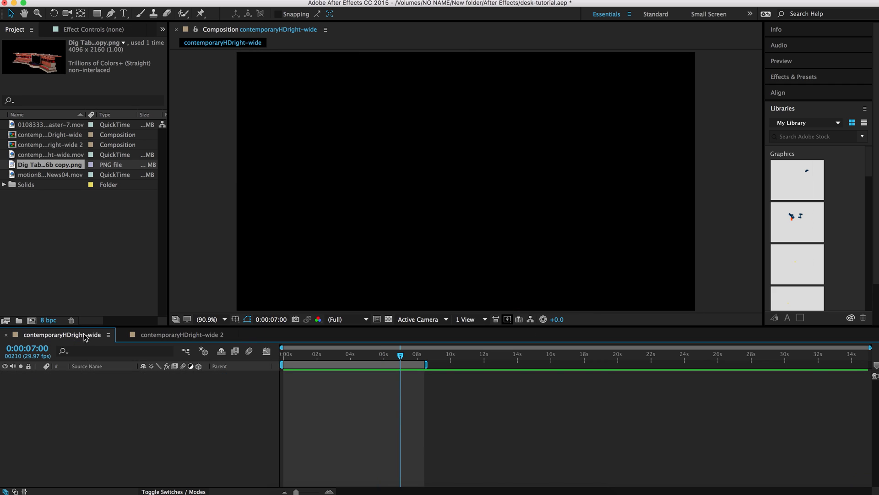
{"action": "left_click", "coordinate": [178, 335]}
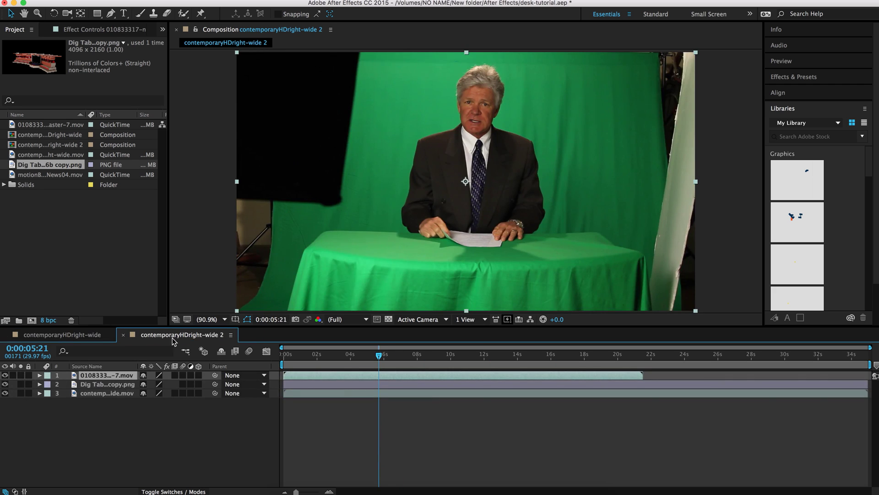
{"action": "left_click", "coordinate": [5, 375]}
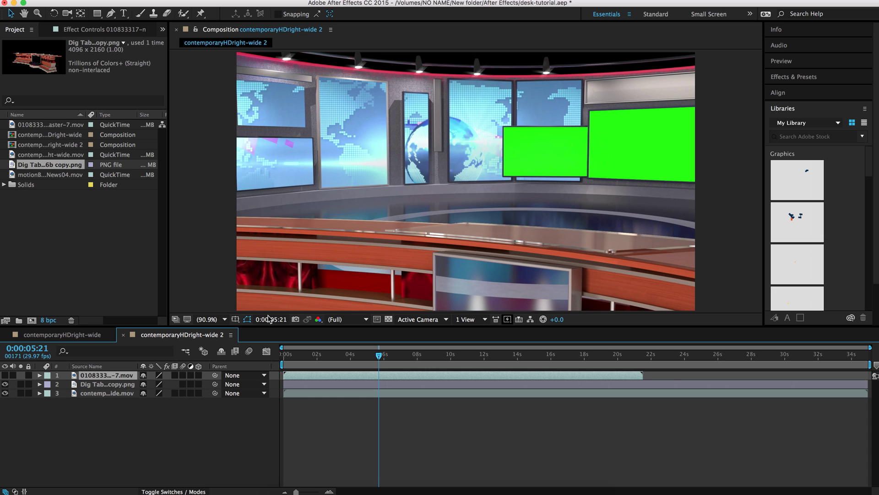
{"action": "left_click", "coordinate": [4, 375]}
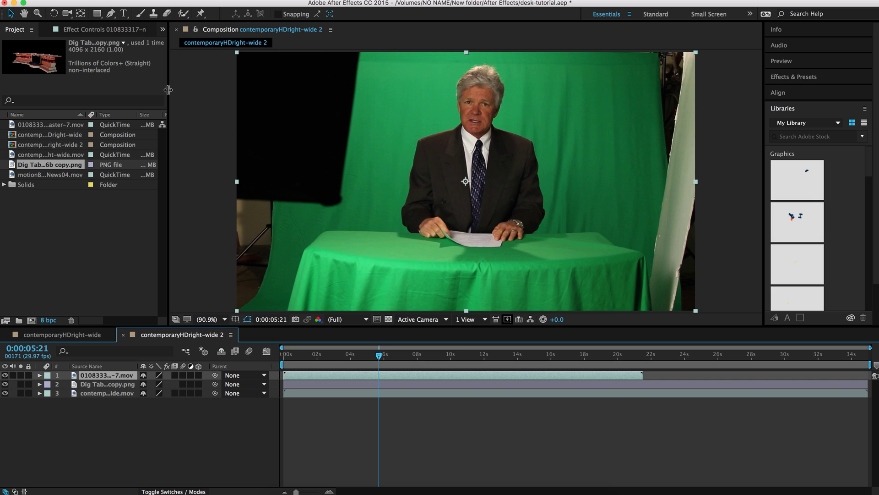
Apply Keylight (1.2) to the anchor footage and sample the green backdrop beside his head as the Screen Colour.
{"action": "left_click", "coordinate": [224, 1]}
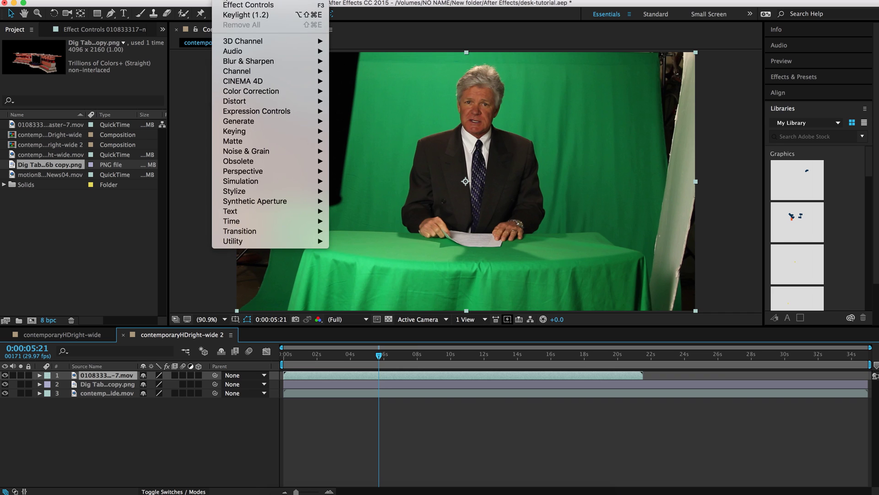
{"action": "mouse_move", "coordinate": [282, 133]}
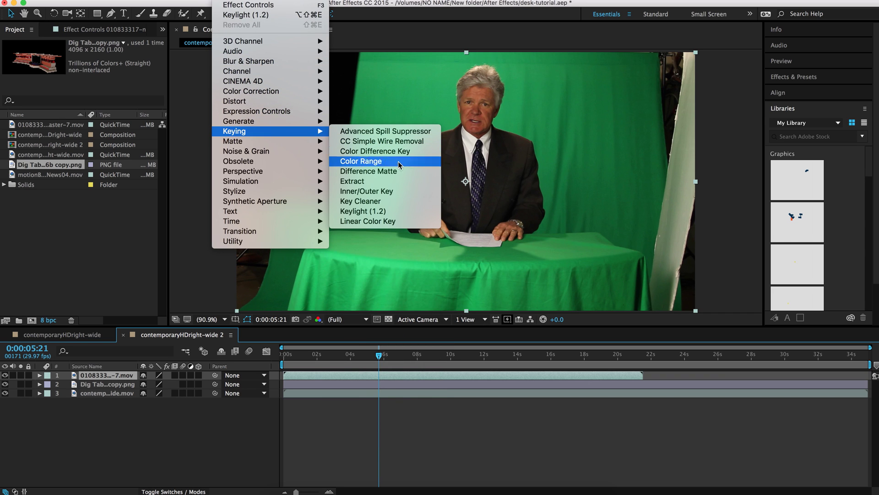
{"action": "left_click", "coordinate": [367, 212]}
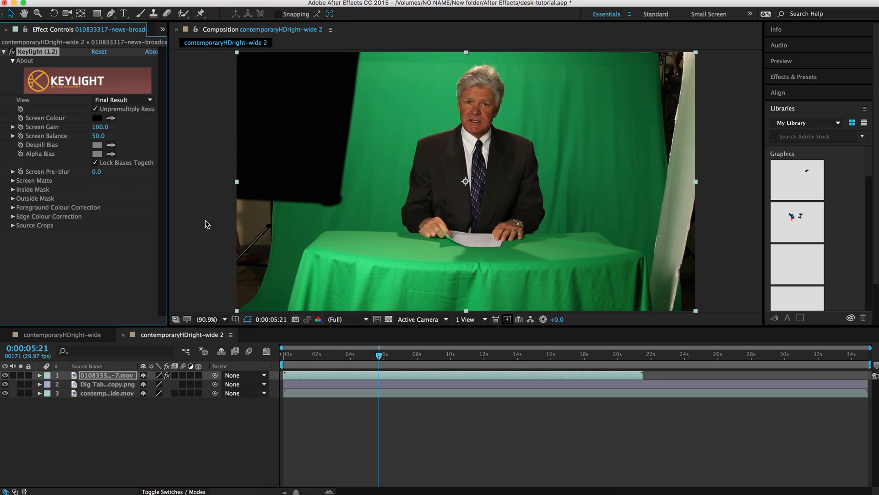
{"action": "left_click", "coordinate": [111, 118]}
{"action": "left_click", "coordinate": [439, 103]}
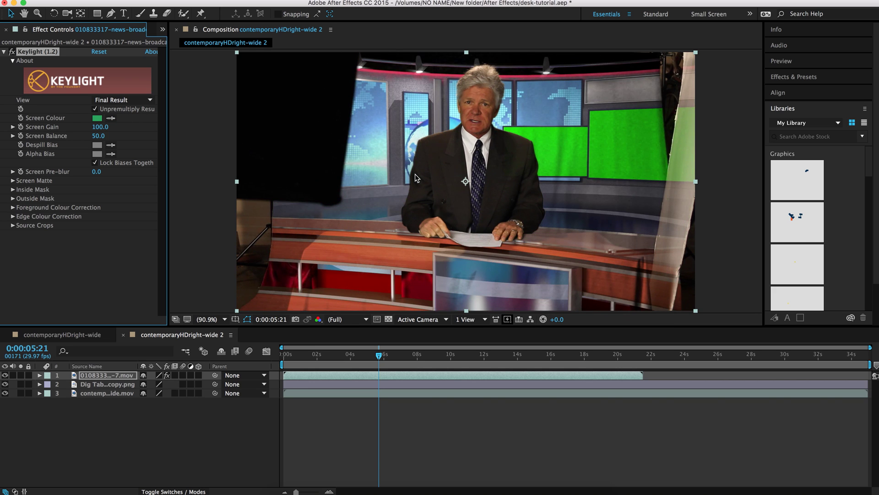
Draw a closed ten-point mask loosely around the anchor and his papers with the Pen tool.
{"action": "left_click", "coordinate": [111, 14]}
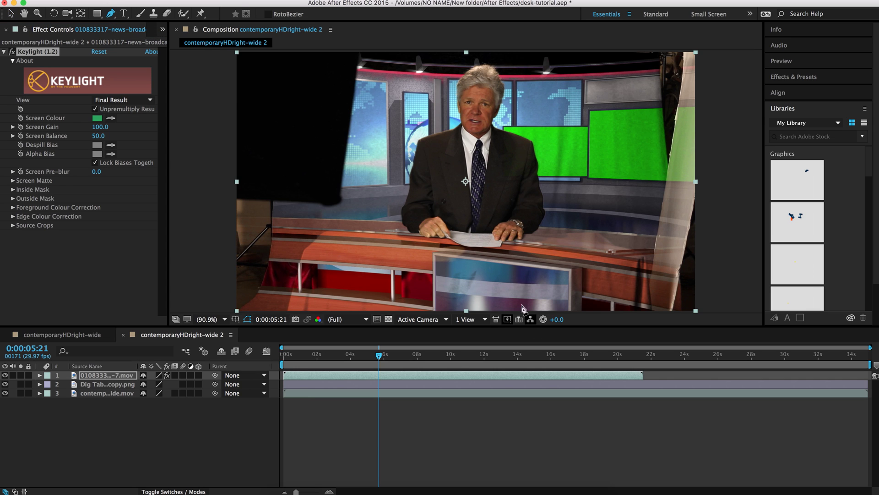
{"action": "left_click", "coordinate": [472, 264]}
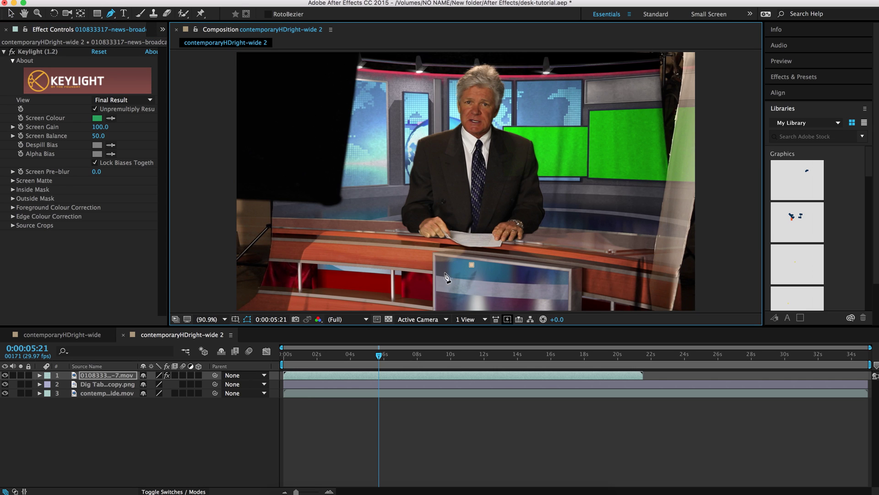
{"action": "left_click", "coordinate": [401, 254]}
{"action": "left_click", "coordinate": [380, 215]}
{"action": "left_click", "coordinate": [399, 110]}
{"action": "left_click", "coordinate": [425, 85]}
{"action": "left_click", "coordinate": [445, 62]}
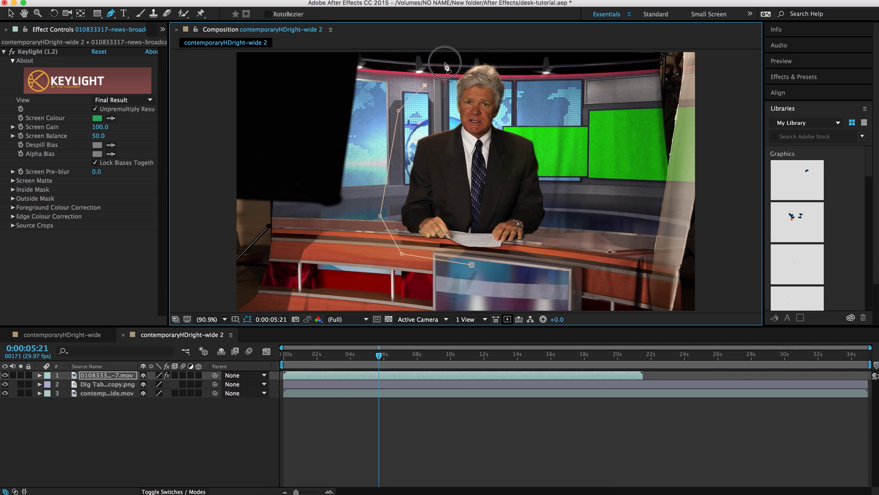
{"action": "left_click", "coordinate": [504, 57]}
{"action": "left_click", "coordinate": [531, 81]}
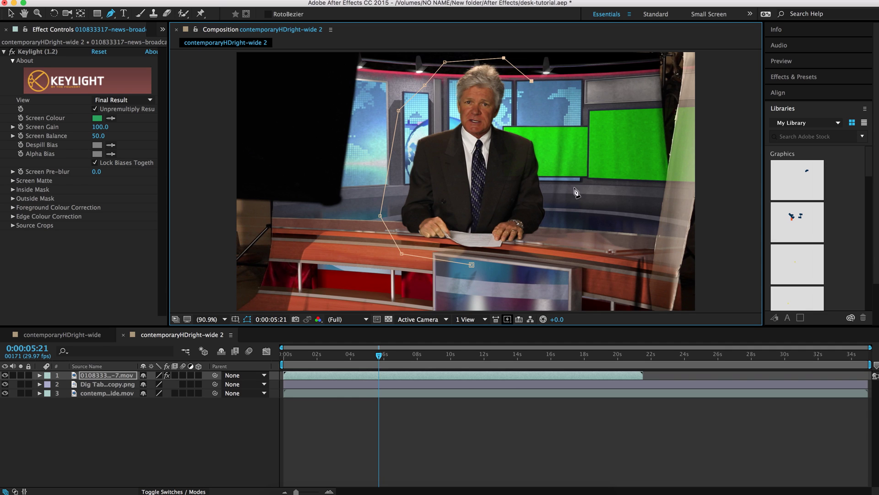
{"action": "left_click", "coordinate": [575, 184]}
{"action": "left_click", "coordinate": [555, 228]}
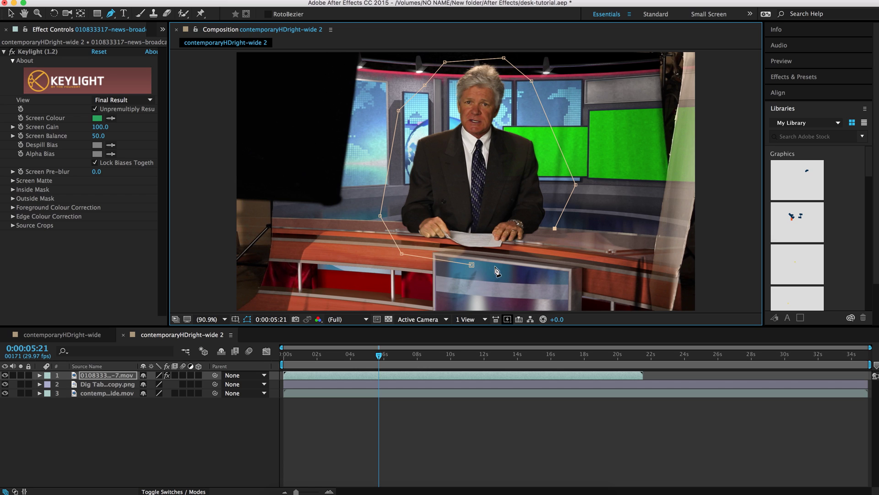
{"action": "left_click", "coordinate": [471, 265]}
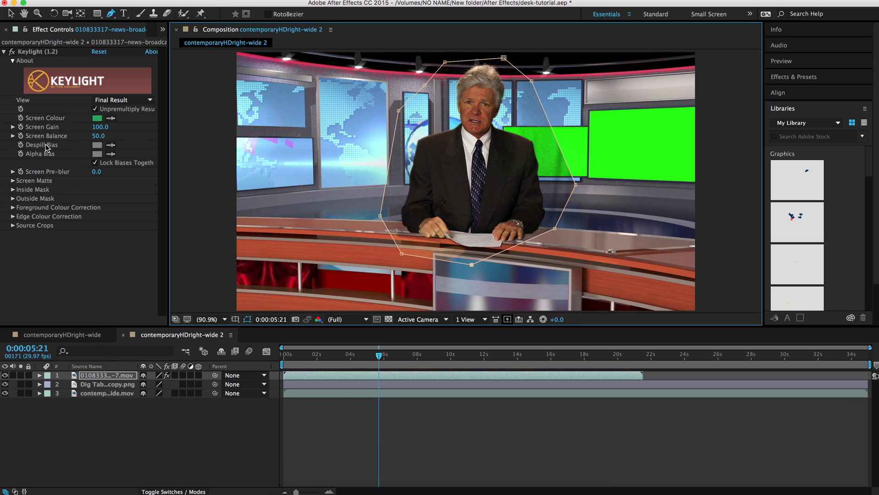
Using Keylight's Screen Matte view, set Clip Black to 43 and Clip White to 68, and return the view to Final Result.
{"action": "left_click", "coordinate": [13, 181]}
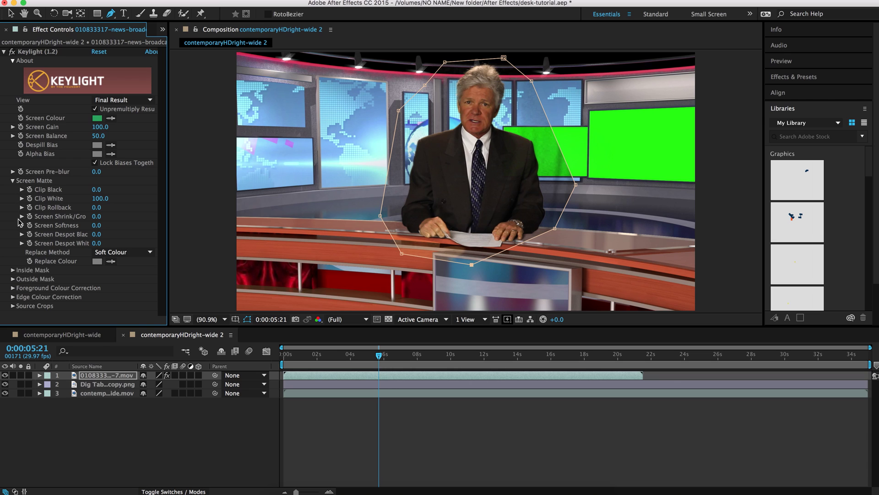
{"action": "left_click", "coordinate": [122, 100]}
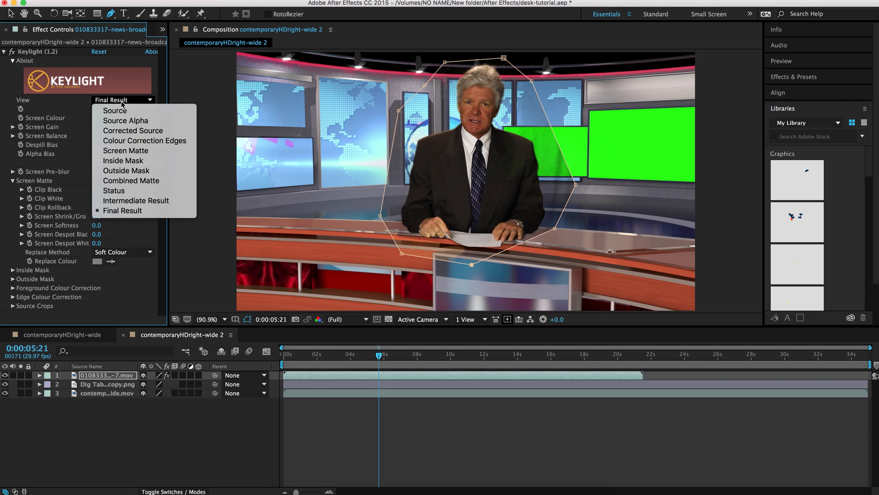
{"action": "left_click", "coordinate": [136, 152]}
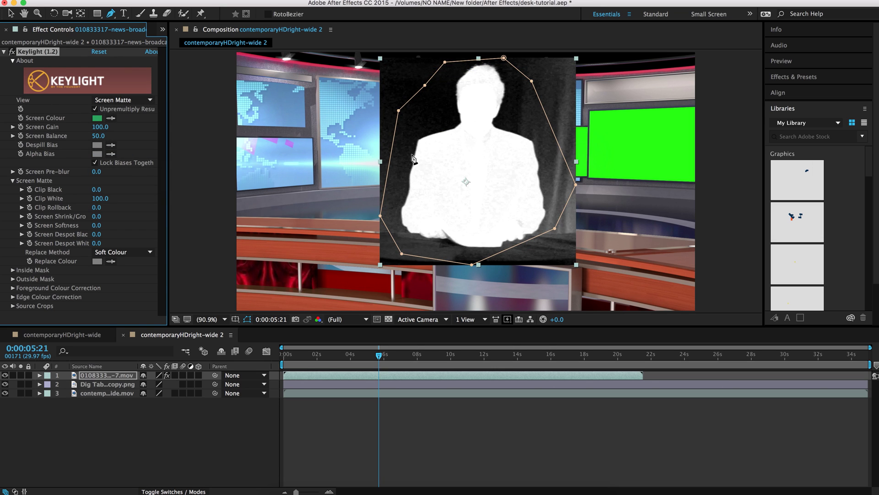
{"action": "left_click", "coordinate": [10, 13]}
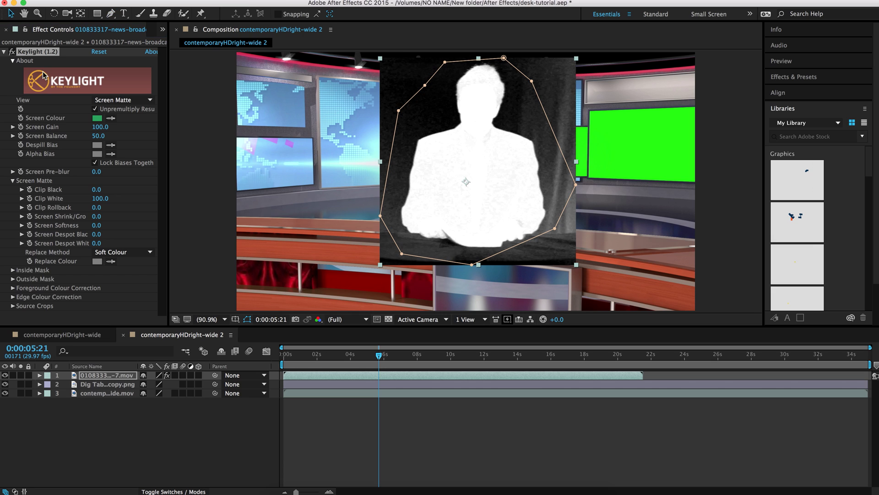
{"action": "left_click_drag", "start_coordinate": [96, 189], "coordinate": [78, 207]}
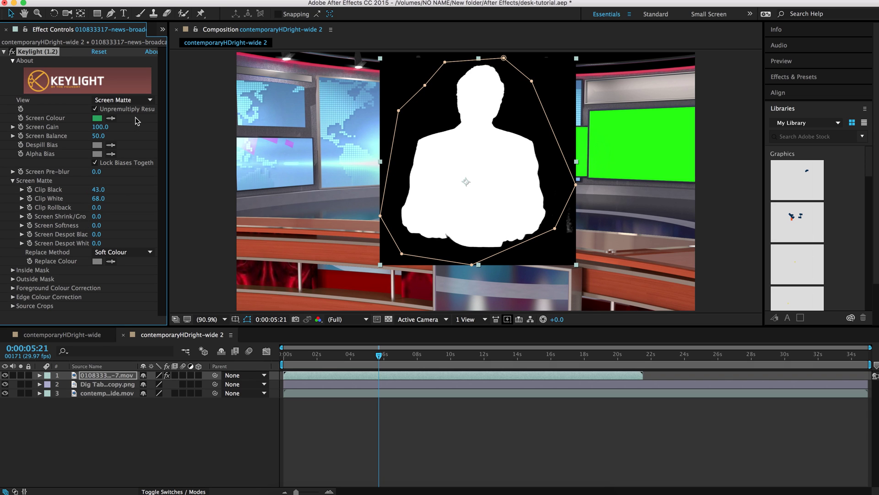
{"action": "left_click", "coordinate": [132, 100]}
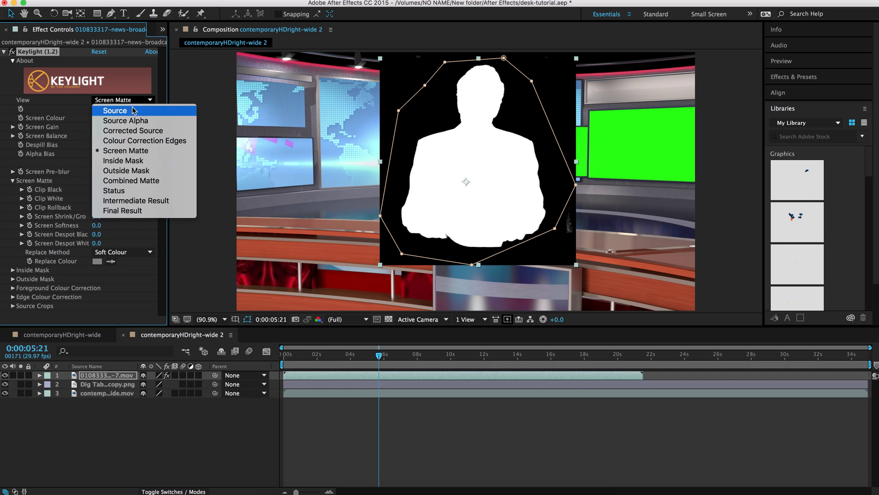
{"action": "left_click", "coordinate": [135, 211]}
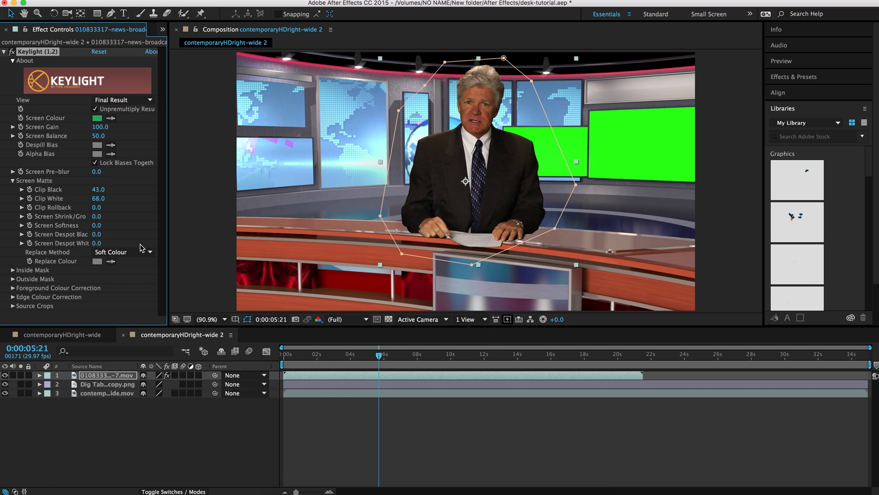
{"action": "left_click", "coordinate": [161, 413]}
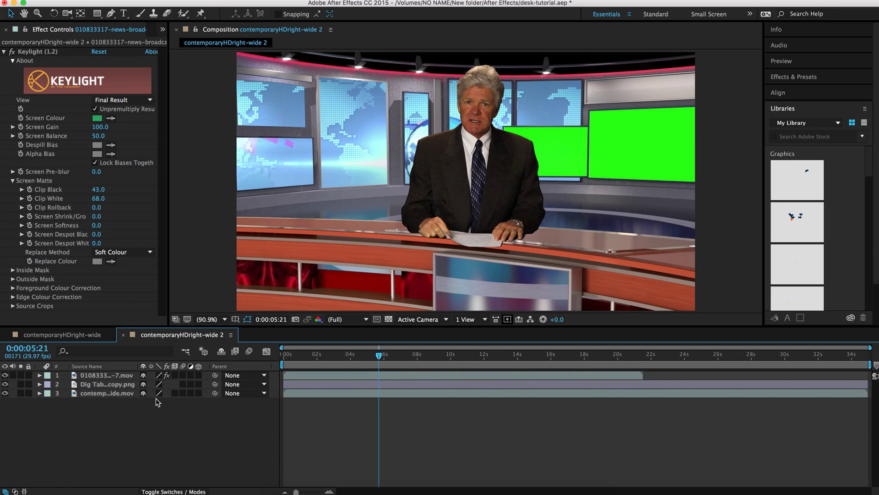
Scale the anchor footage layer to 90% and reposition him slightly right and up behind the desk.
{"action": "left_click", "coordinate": [106, 385]}
{"action": "left_click", "coordinate": [106, 375]}
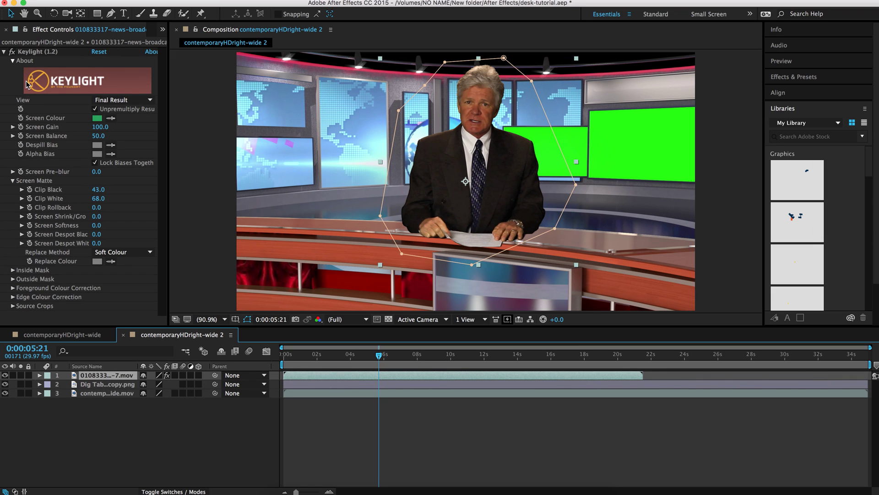
{"action": "key", "text": "s"}
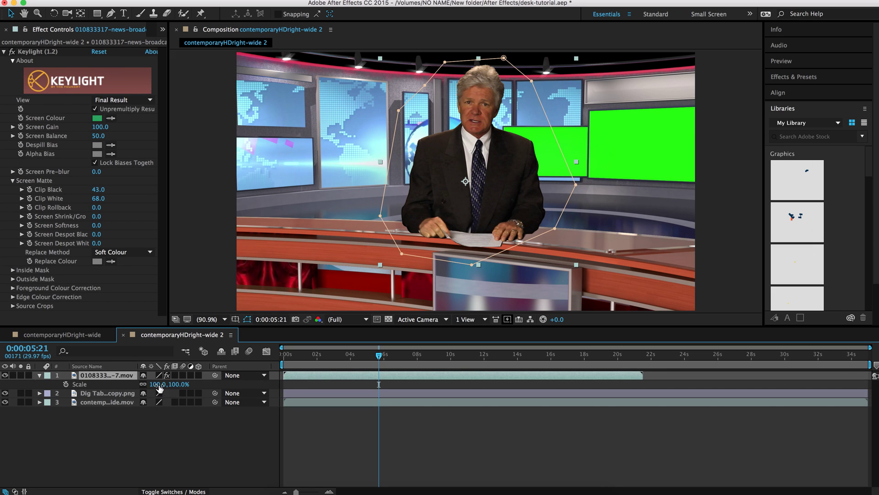
{"action": "left_click_drag", "start_coordinate": [155, 384], "coordinate": [153, 387]}
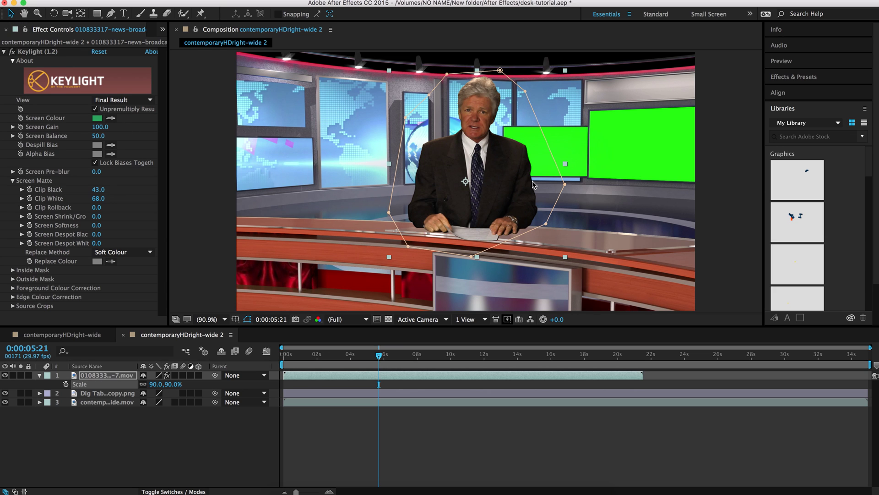
{"action": "mouse_move", "coordinate": [508, 167]}
{"action": "left_mouse_down"}
{"action": "mouse_move", "coordinate": [514, 158]}
{"action": "mouse_move", "coordinate": [512, 166]}
{"action": "left_mouse_up"}
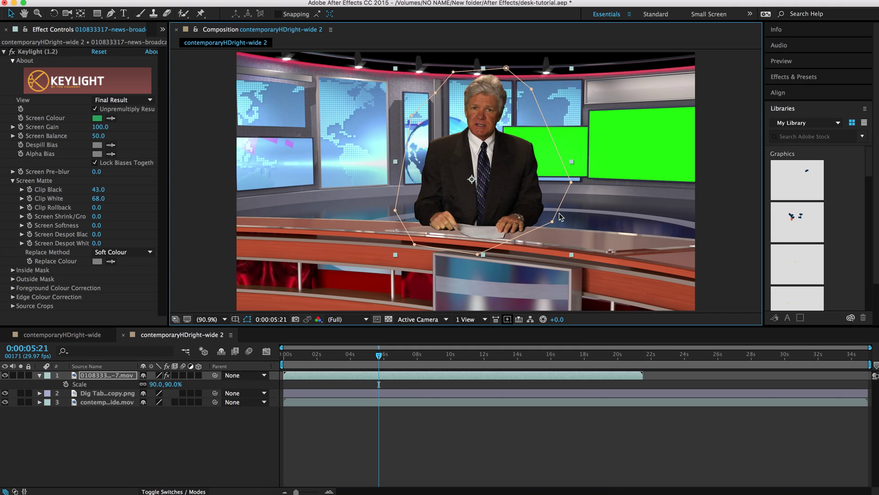
{"action": "left_click", "coordinate": [177, 437]}
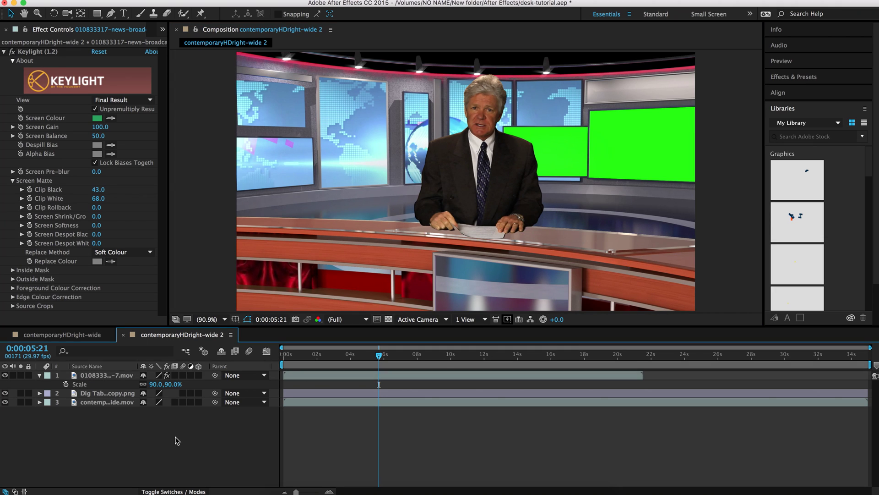
Set the anchor footage layer's scale to 85% and shift him slightly left and down behind the desk.
{"action": "left_click", "coordinate": [112, 376]}
{"action": "left_click", "coordinate": [152, 384]}
{"action": "type", "text": "85"}
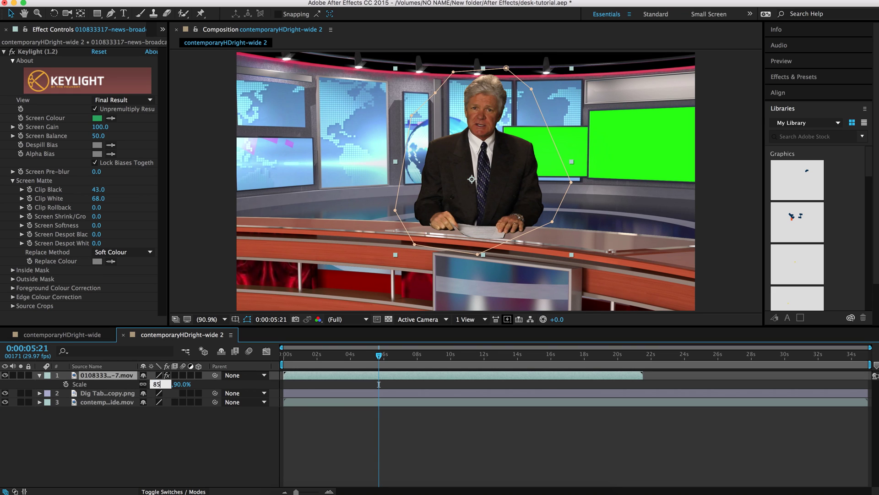
{"action": "key", "text": "Return"}
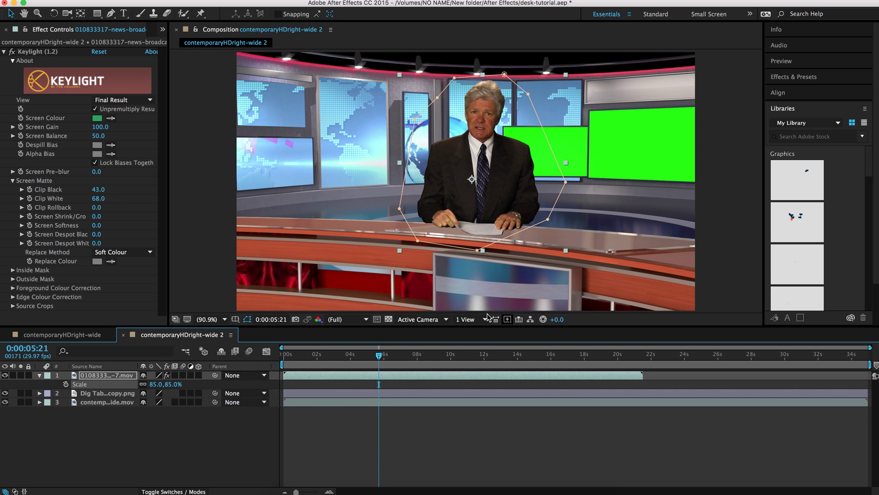
{"action": "left_click_drag", "start_coordinate": [493, 154], "coordinate": [489, 145]}
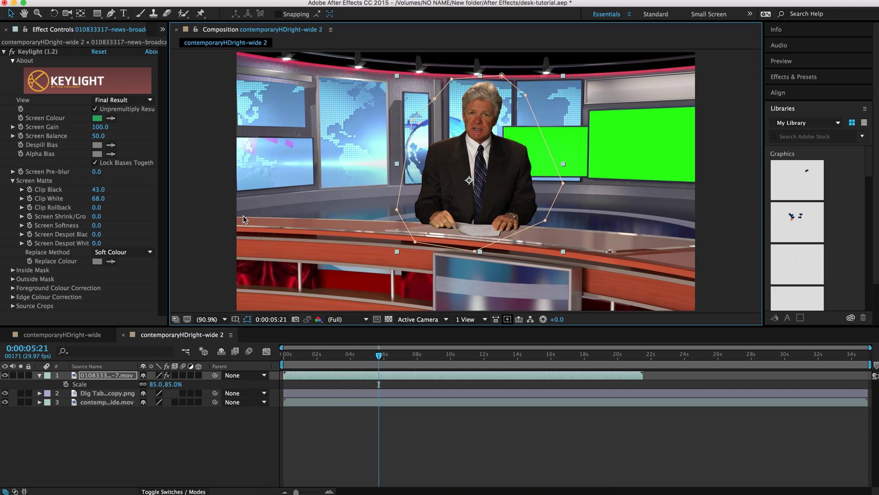
Add motionBreakingNews04.mov to the composition between the desk image and the studio layer, and scale it to 50%.
{"action": "left_click", "coordinate": [163, 29]}
{"action": "left_click", "coordinate": [196, 50]}
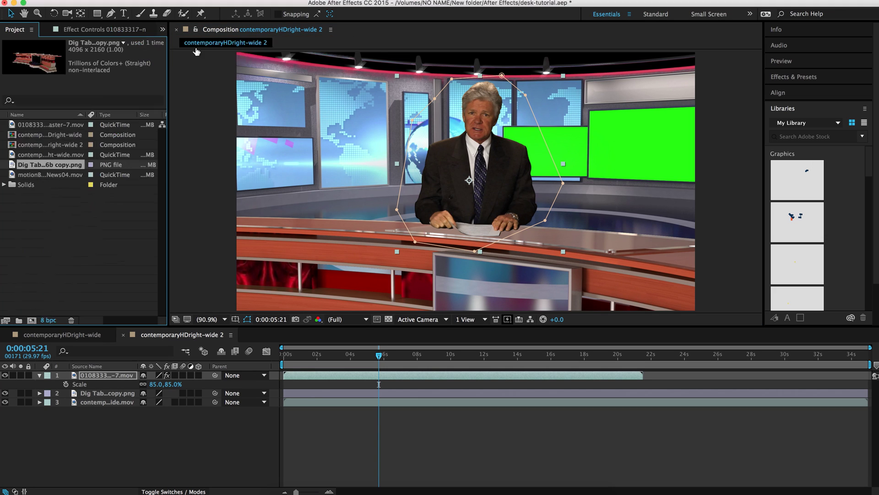
{"action": "left_click", "coordinate": [44, 176]}
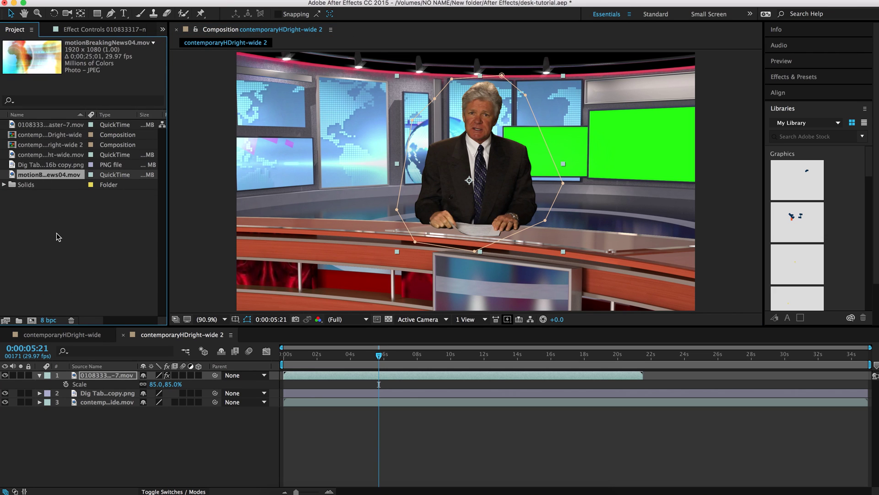
{"action": "left_click_drag", "start_coordinate": [15, 181], "coordinate": [93, 408]}
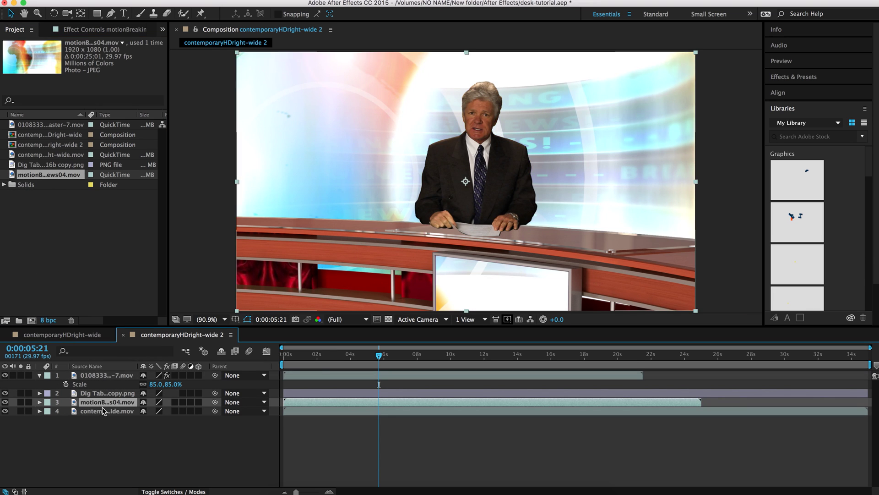
{"action": "key", "text": "s"}
{"action": "left_click_drag", "start_coordinate": [157, 411], "coordinate": [140, 419]}
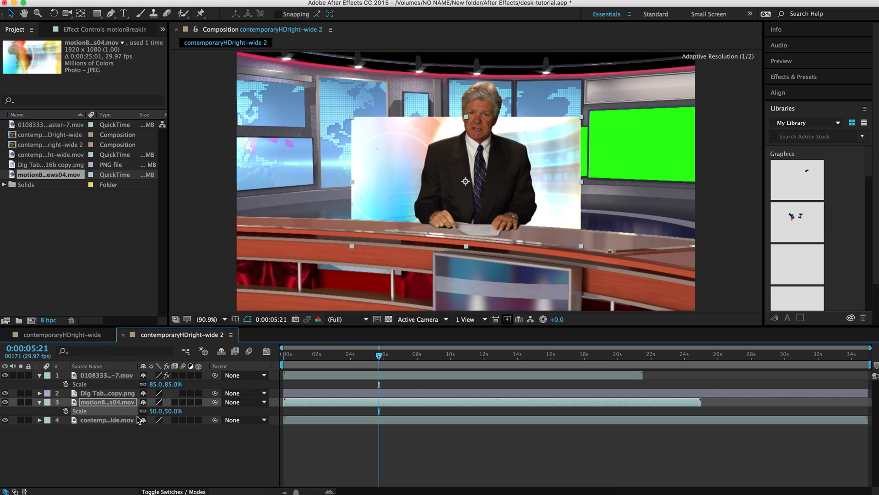
{"action": "left_click", "coordinate": [200, 409]}
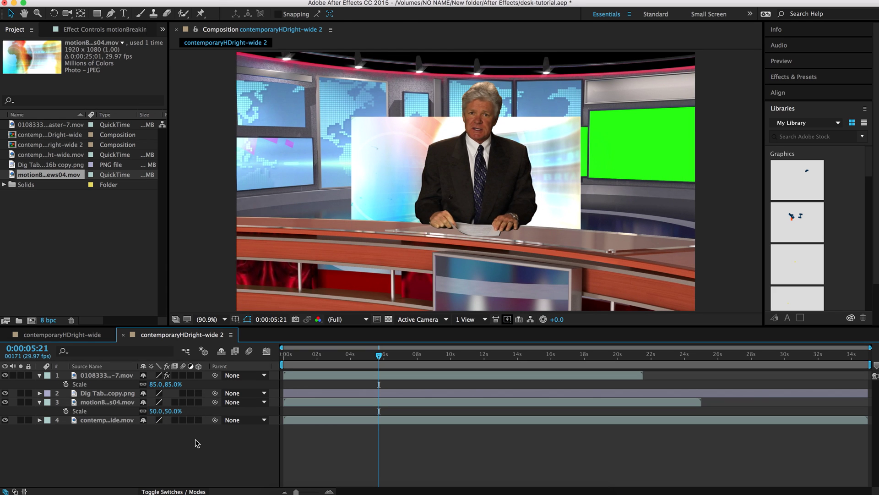
Make the breaking news clip a 3D layer and move it down behind the screen opening in the desk front.
{"action": "left_click", "coordinate": [199, 403]}
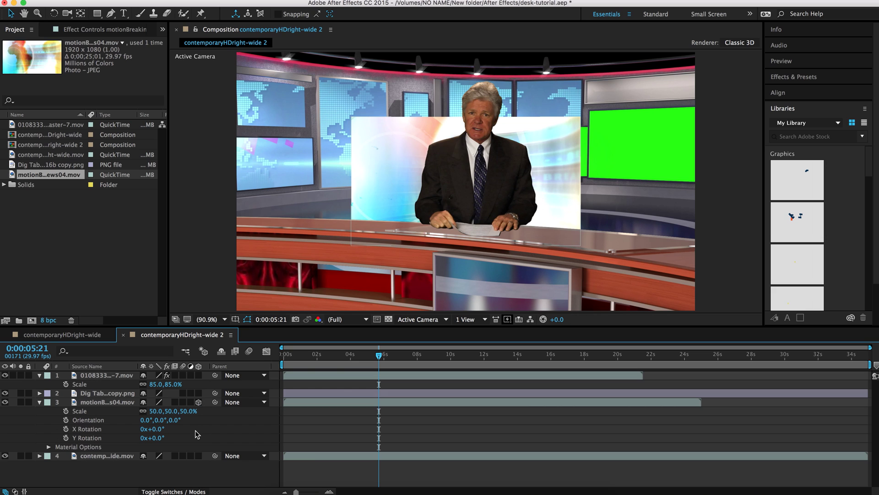
{"action": "left_click", "coordinate": [97, 403]}
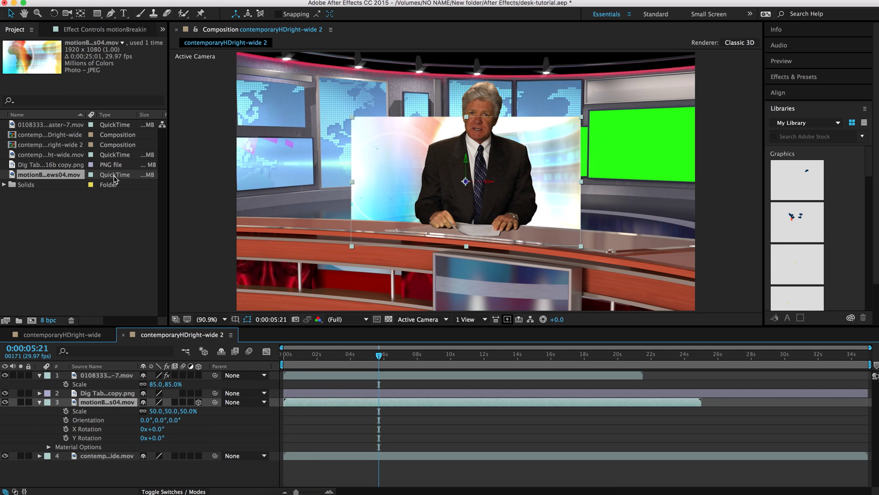
{"action": "left_click_drag", "start_coordinate": [547, 133], "coordinate": [575, 251]}
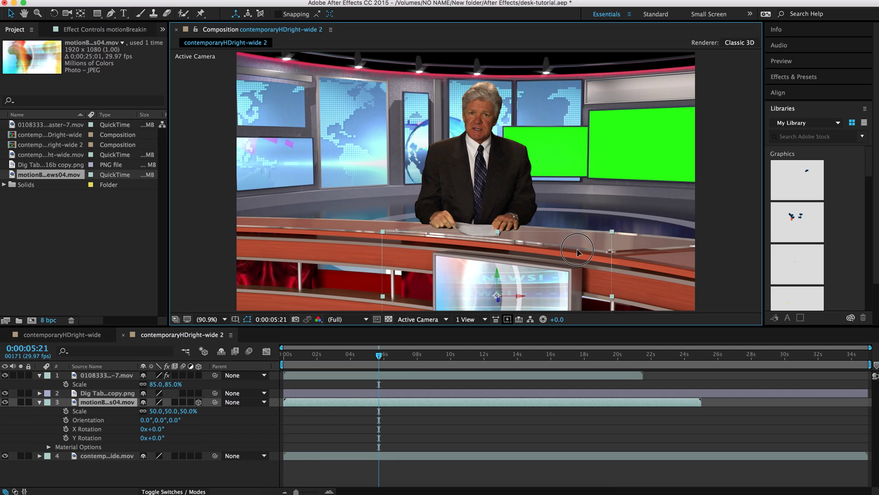
Set the breaking news clip's Y orientation to 33° to match the angle of the desk screen.
{"action": "key", "text": "r"}
{"action": "left_click", "coordinate": [160, 413]}
{"action": "left_click_drag", "start_coordinate": [160, 414], "coordinate": [173, 417]}
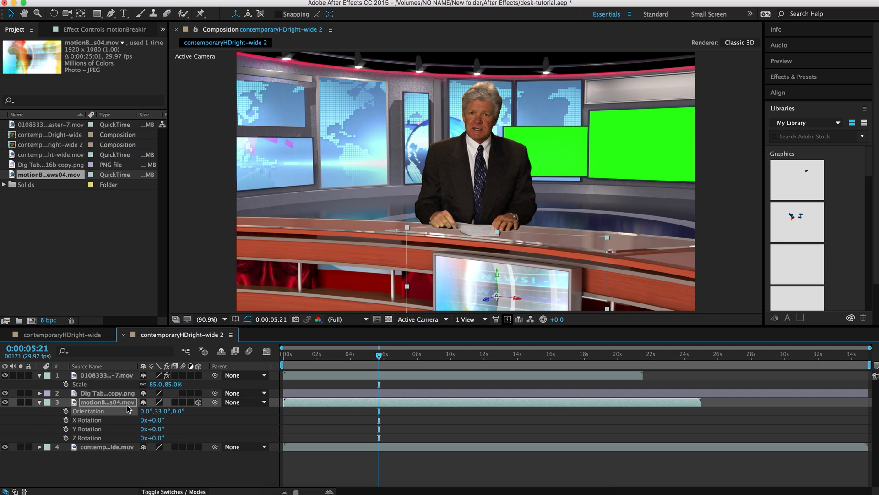
Reduce the breaking news clip's scale to 36% so it fits the desk's screen opening, and deselect the layer.
{"action": "key", "text": "s"}
{"action": "left_click", "coordinate": [157, 411]}
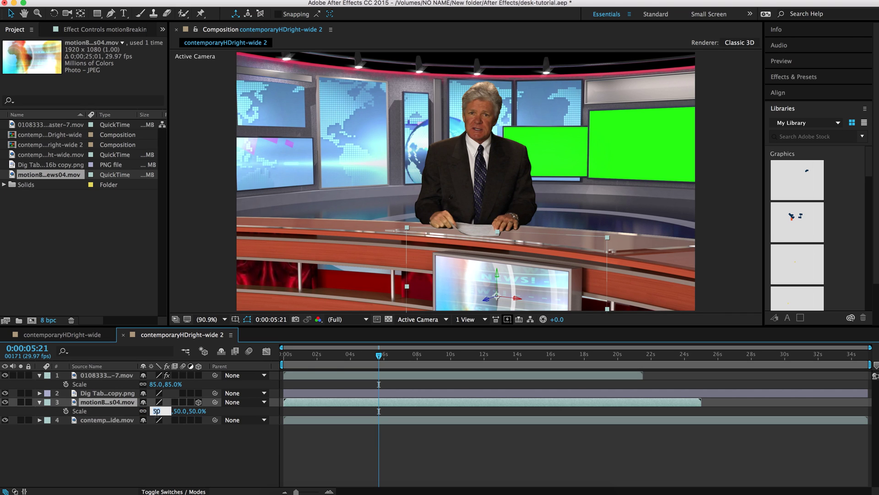
{"action": "key", "text": "Down"}
{"action": "key", "text": "Down"}
{"action": "key", "text": "Down"}
{"action": "key", "text": "Down"}
{"action": "key", "text": "Down"}
{"action": "key", "text": "Down"}
{"action": "key", "text": "Down"}
{"action": "key", "text": "Down"}
{"action": "key", "text": "Down"}
{"action": "key", "text": "Down"}
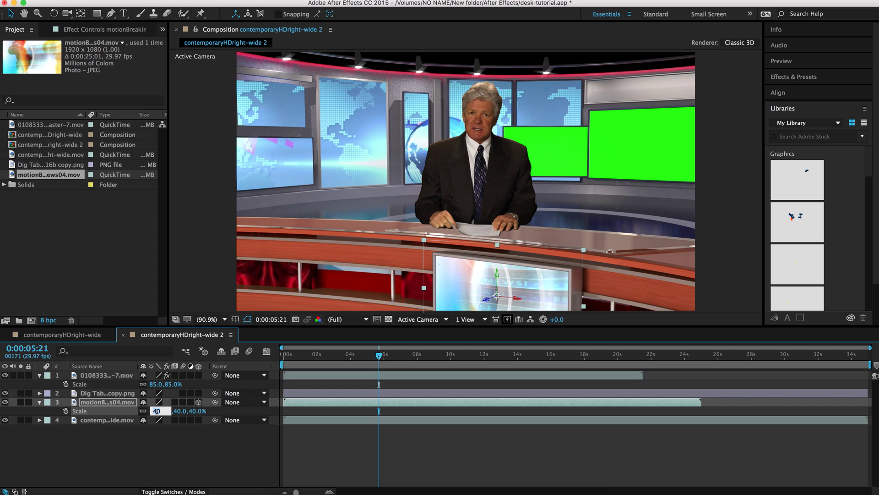
{"action": "key", "text": "Down"}
{"action": "key", "text": "Down"}
{"action": "key", "text": "Down"}
{"action": "key", "text": "Down"}
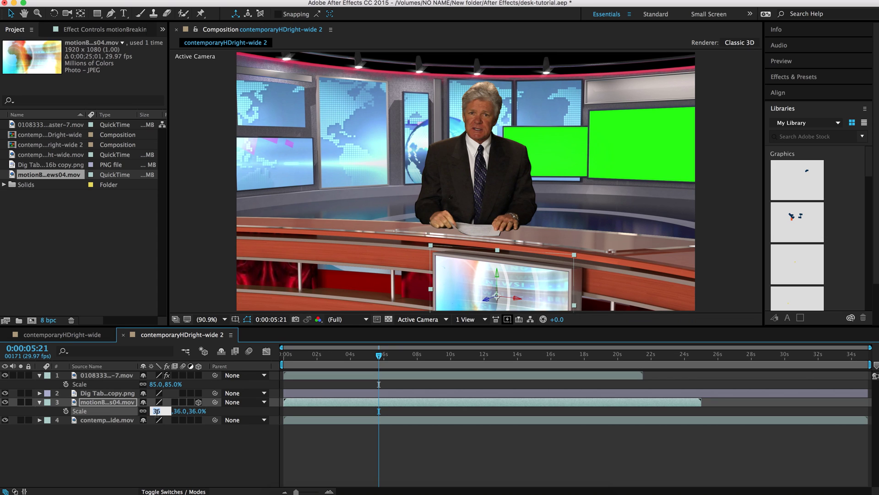
{"action": "left_click", "coordinate": [396, 446]}
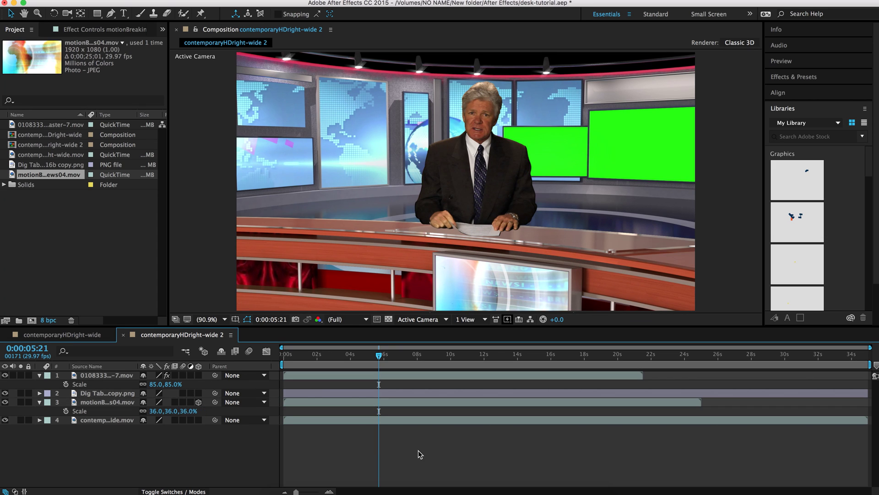
Return the playhead to 0:00:00:00, collapse the layer properties, and make the anchor footage and desk image layers 3D.
{"action": "left_click_drag", "start_coordinate": [341, 355], "coordinate": [283, 356]}
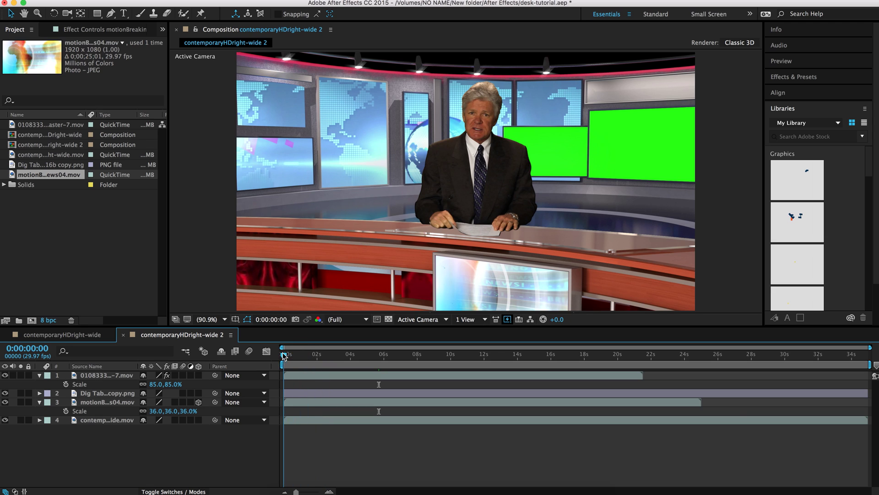
{"action": "left_click", "coordinate": [40, 376]}
{"action": "left_click", "coordinate": [39, 393]}
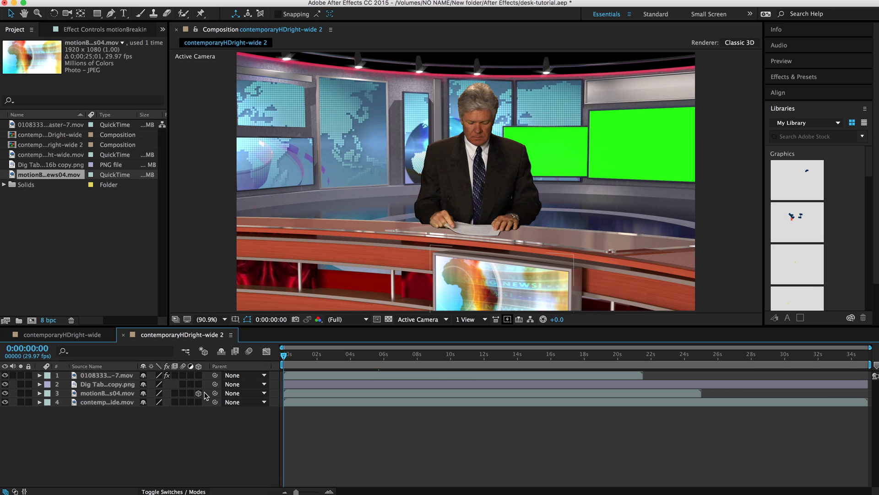
{"action": "left_click_drag", "start_coordinate": [198, 375], "coordinate": [200, 402]}
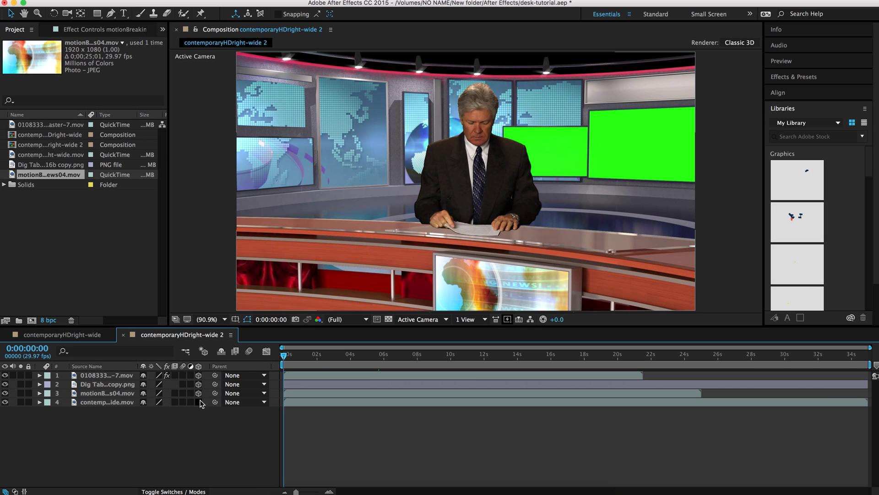
Set the breaking news clip's Y orientation to 25°.
{"action": "left_click", "coordinate": [123, 394]}
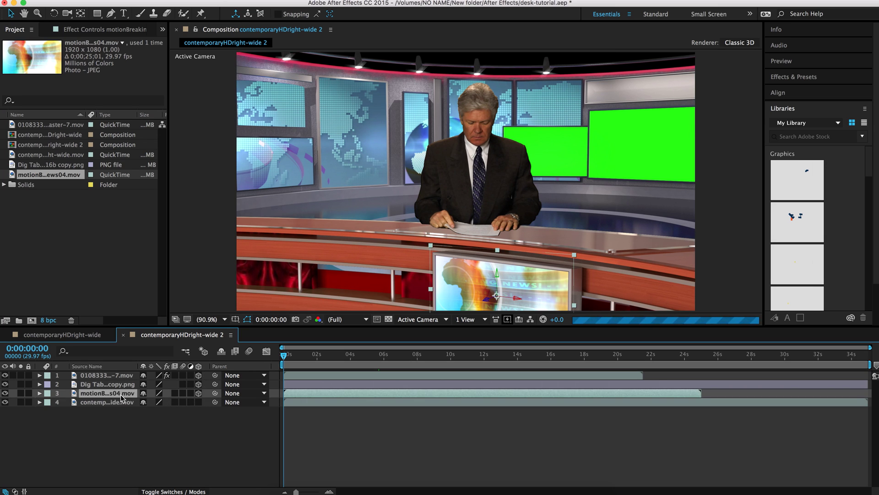
{"action": "left_click", "coordinate": [107, 386]}
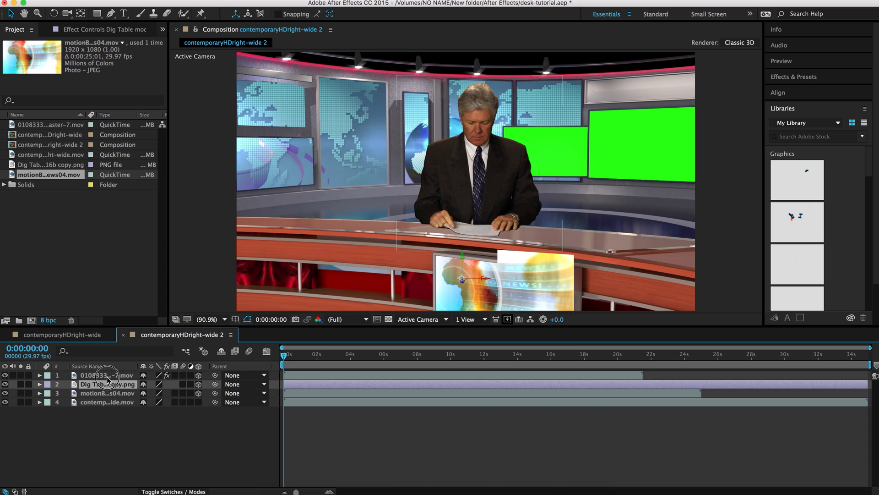
{"action": "left_click", "coordinate": [107, 375]}
{"action": "left_click", "coordinate": [109, 384]}
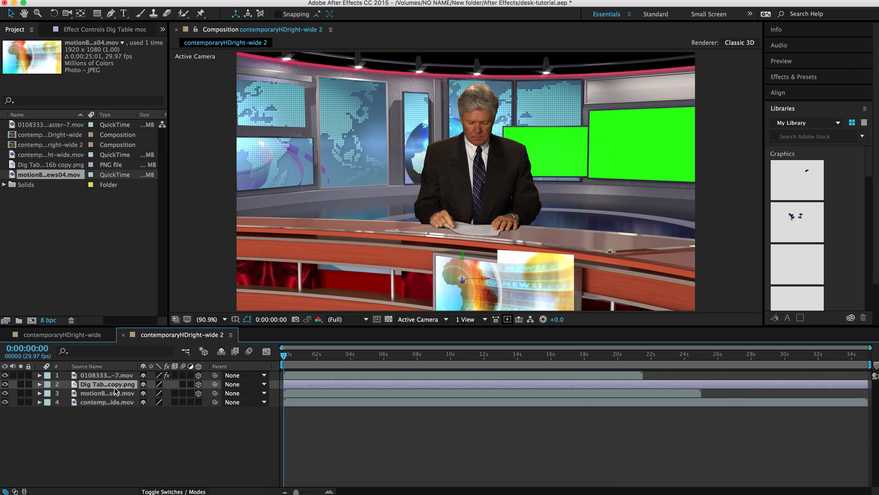
{"action": "left_click", "coordinate": [115, 393]}
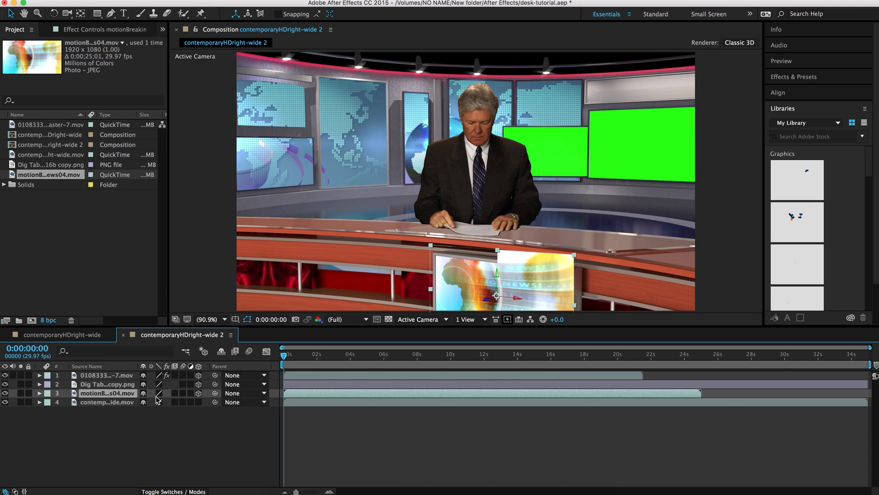
{"action": "key", "text": "r"}
{"action": "left_click_drag", "start_coordinate": [159, 403], "coordinate": [154, 407]}
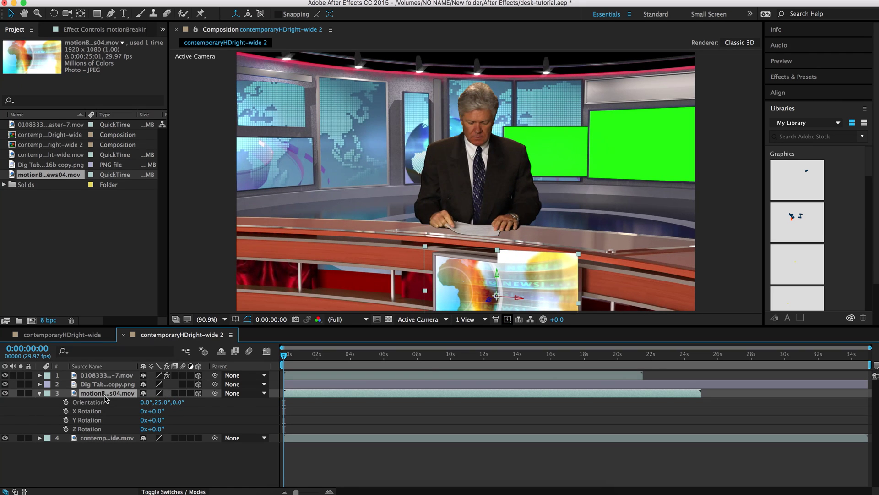
Push the breaking news clip back in depth to a Z position of 374.
{"action": "key", "text": "r"}
{"action": "key", "text": "p"}
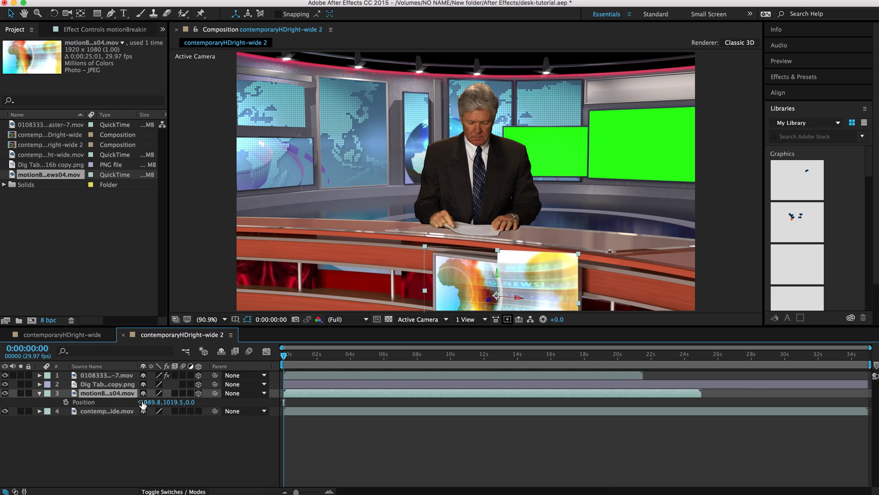
{"action": "left_click", "coordinate": [190, 403]}
{"action": "left_click_drag", "start_coordinate": [190, 403], "coordinate": [389, 405]}
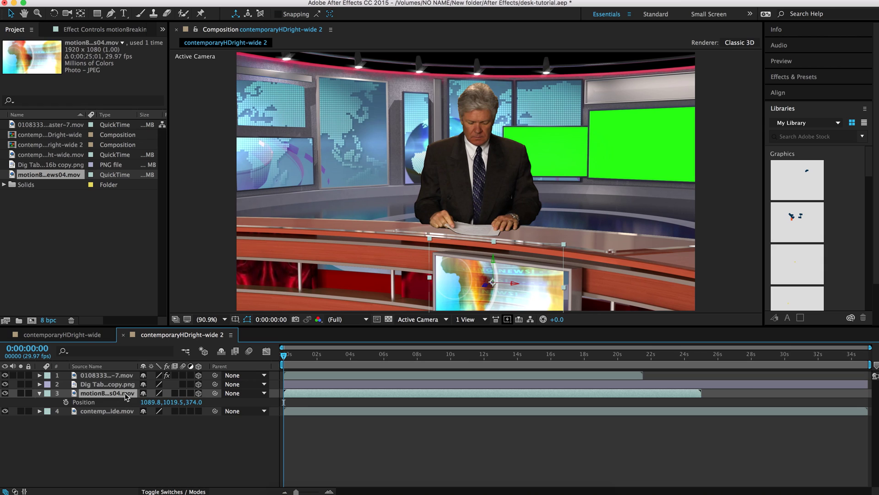
Nudge the breaking news clip to X 1121.8 and Y 1059.5 so it lines up with the desk screen opening.
{"action": "key", "text": "shift+Right"}
{"action": "key", "text": "shift+Right"}
{"action": "key", "text": "shift+Right"}
{"action": "key", "text": "shift+Right"}
{"action": "key", "text": "shift+Down"}
{"action": "key", "text": "shift+Down"}
{"action": "key", "text": "shift+Down"}
{"action": "key", "text": "shift+Down"}
{"action": "key", "text": "Left"}
{"action": "key", "text": "Left"}
{"action": "key", "text": "Left"}
{"action": "key", "text": "Left"}
{"action": "key", "text": "Left"}
{"action": "key", "text": "Left"}
{"action": "key", "text": "Left"}
{"action": "key", "text": "Left"}
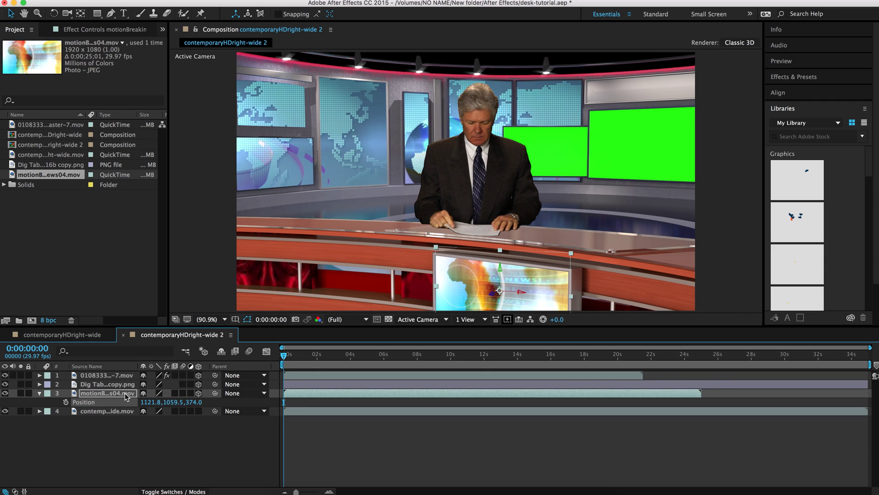
Scale the breaking news clip to 38% to fill the desk screen, and collapse its properties.
{"action": "key", "text": "s"}
{"action": "left_click", "coordinate": [156, 403]}
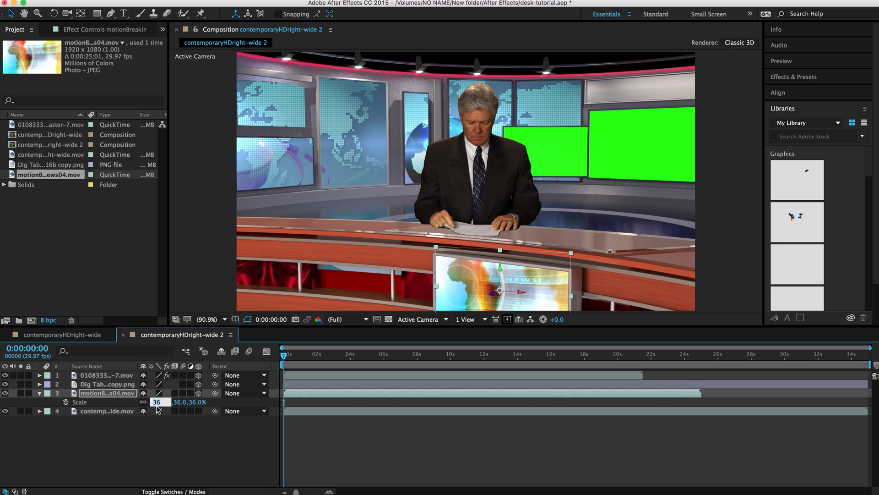
{"action": "key", "text": "Up"}
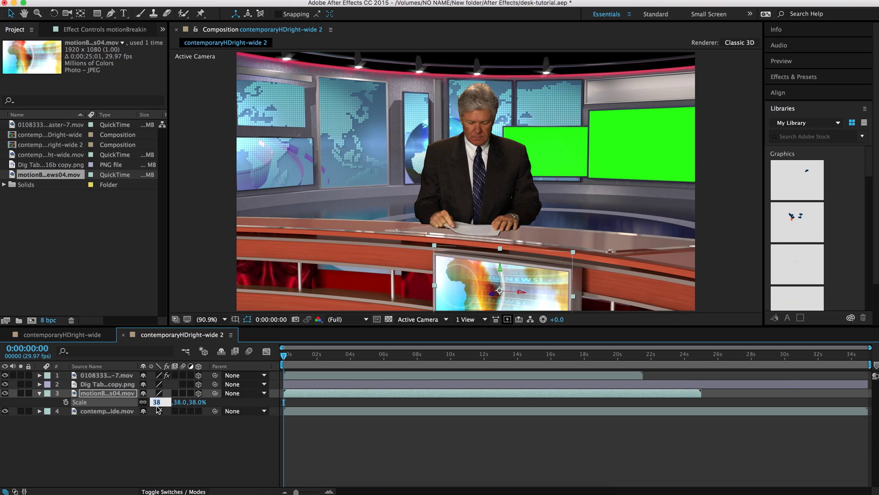
{"action": "left_click", "coordinate": [131, 466]}
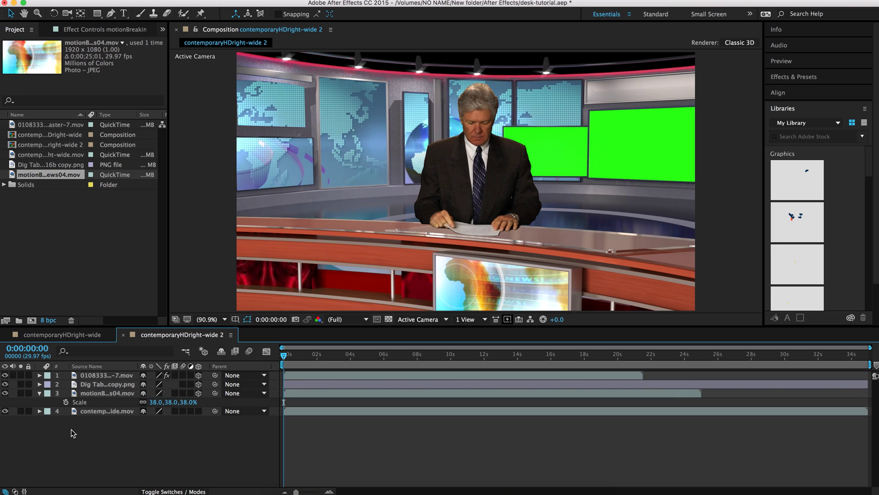
{"action": "left_click", "coordinate": [40, 394]}
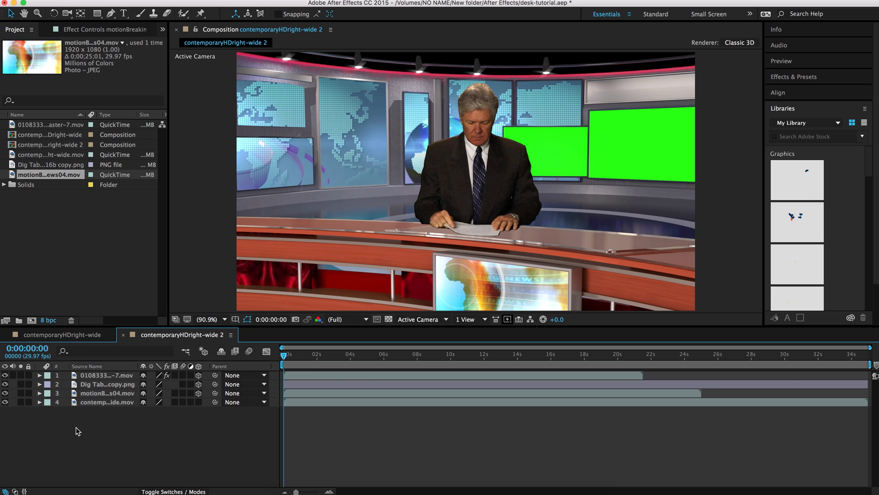
Add a new camera layer to the composition, accepting its settings.
{"action": "right_click", "coordinate": [114, 430]}
{"action": "mouse_move", "coordinate": [145, 397]}
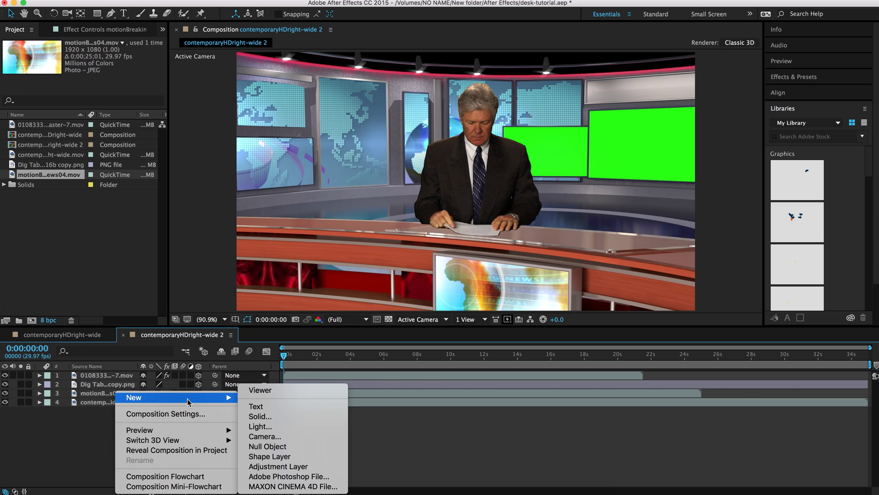
{"action": "left_click", "coordinate": [272, 436]}
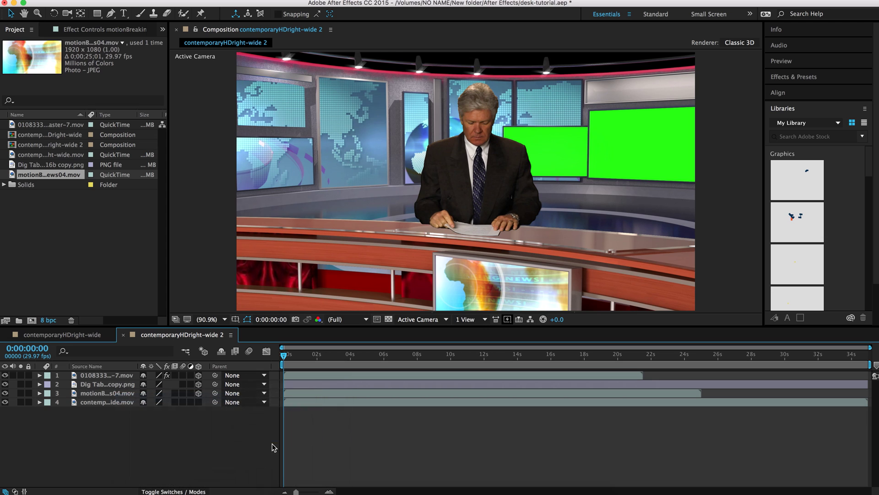
{"action": "left_click", "coordinate": [606, 365]}
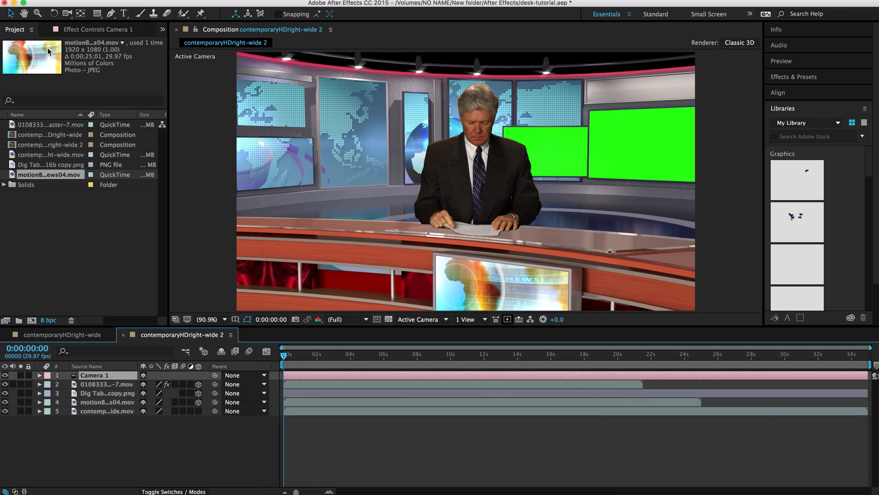
Move the camera slightly closer to the anchor desk with the Track Z Camera tool.
{"action": "left_click", "coordinate": [67, 17]}
{"action": "left_click", "coordinate": [67, 17]}
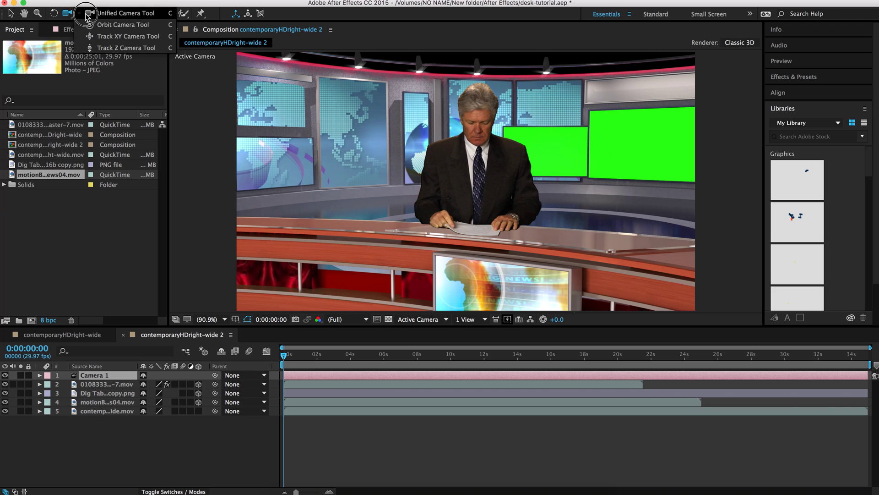
{"action": "left_click", "coordinate": [112, 48]}
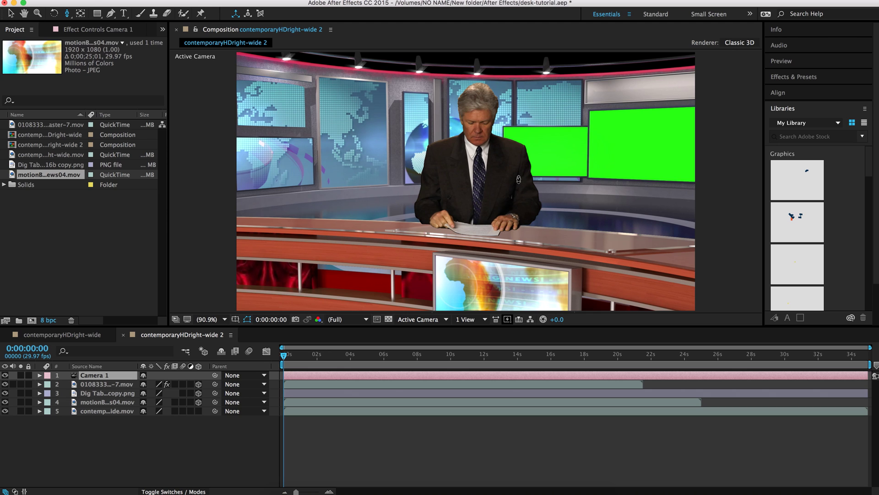
{"action": "left_click_drag", "start_coordinate": [486, 179], "coordinate": [478, 203]}
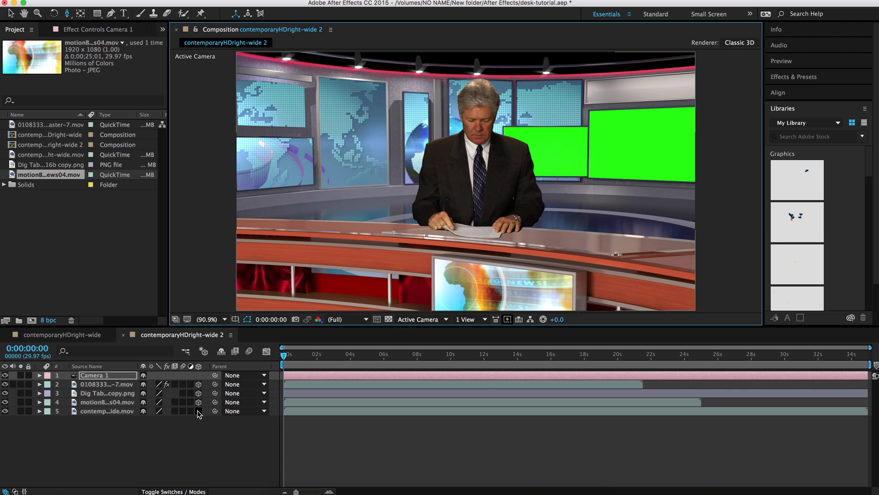
Make the studio background layer 3D and push it back to a Z position of 886.
{"action": "left_click", "coordinate": [199, 410]}
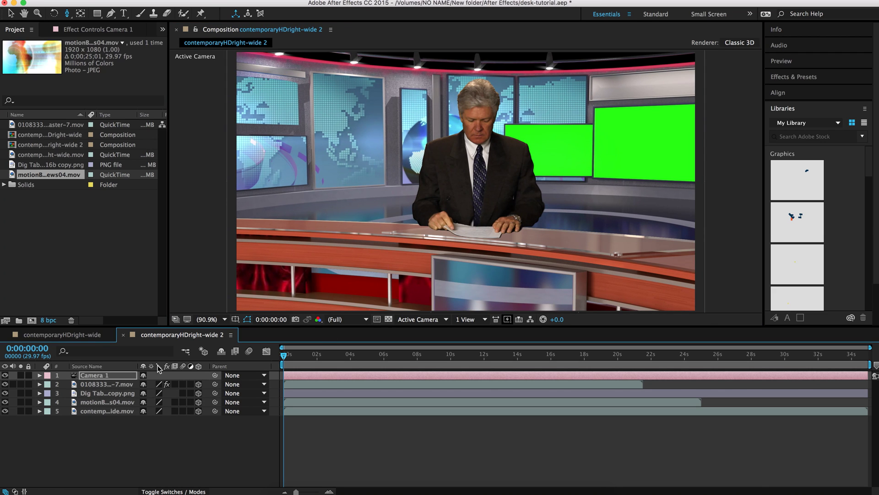
{"action": "left_click", "coordinate": [112, 411]}
{"action": "key", "text": "p"}
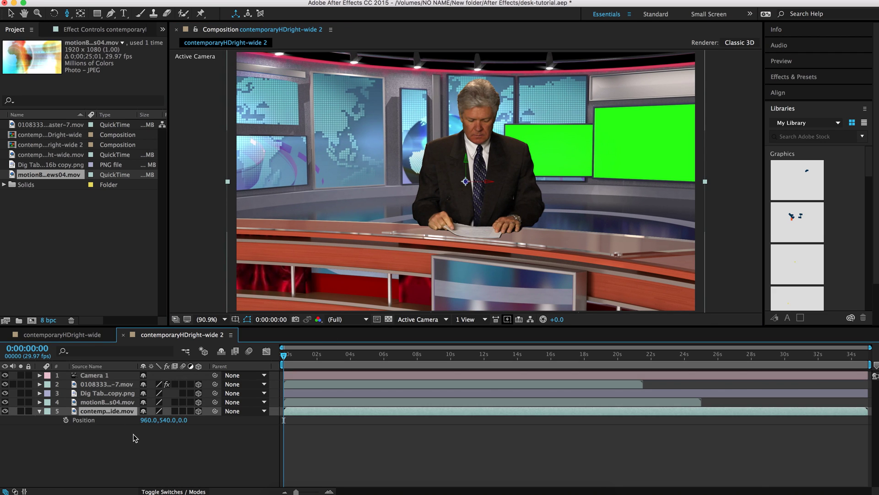
{"action": "left_click_drag", "start_coordinate": [180, 422], "coordinate": [466, 483]}
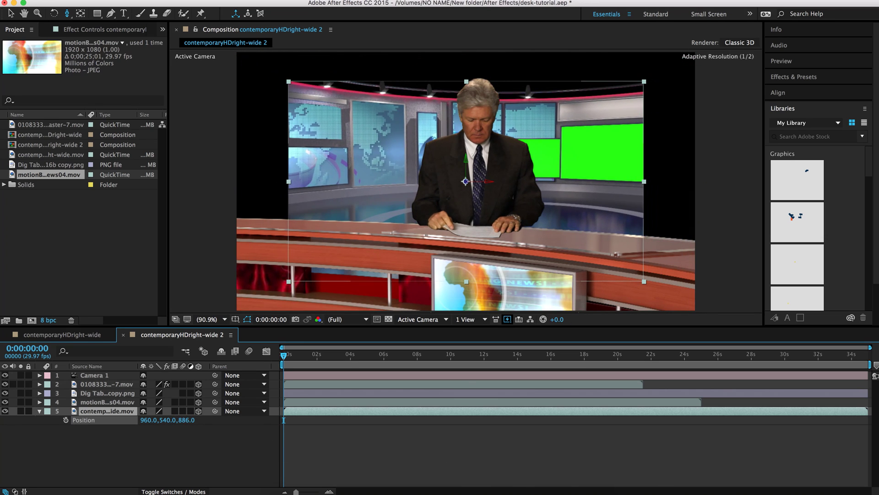
Scale the studio background up to 132% so it fills the frame again, and collapse its properties.
{"action": "key", "text": "s"}
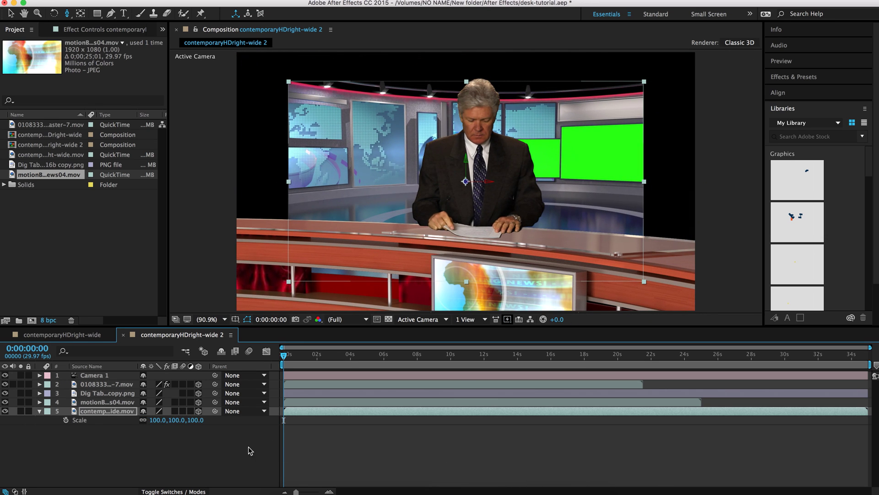
{"action": "left_click", "coordinate": [155, 420]}
{"action": "key", "text": "shift+Up"}
{"action": "key", "text": "shift+Up"}
{"action": "key", "text": "shift+Up"}
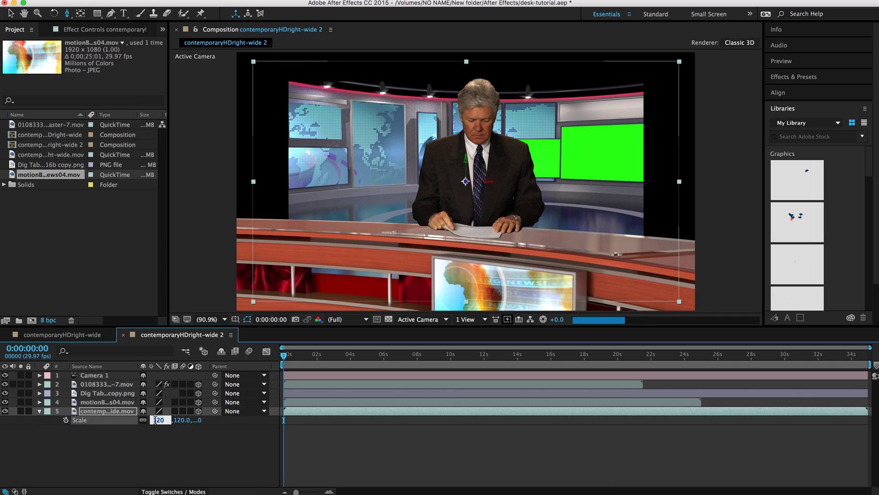
{"action": "key", "text": "Up"}
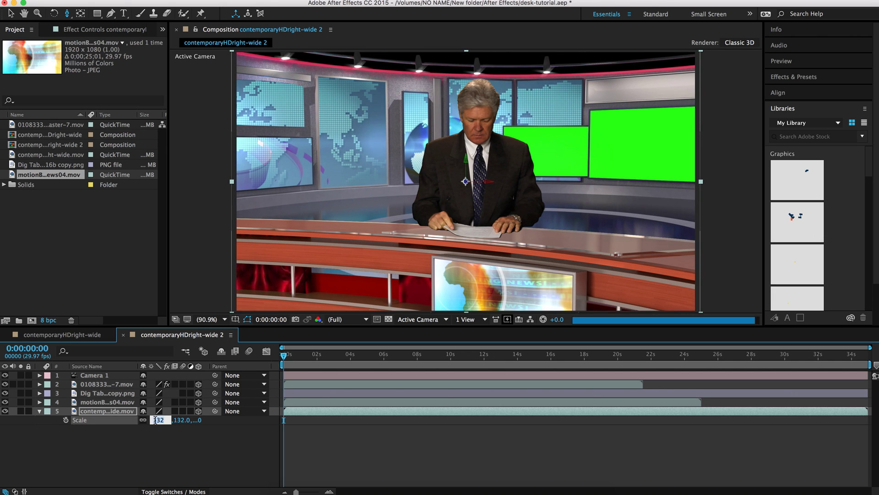
{"action": "left_click", "coordinate": [204, 457]}
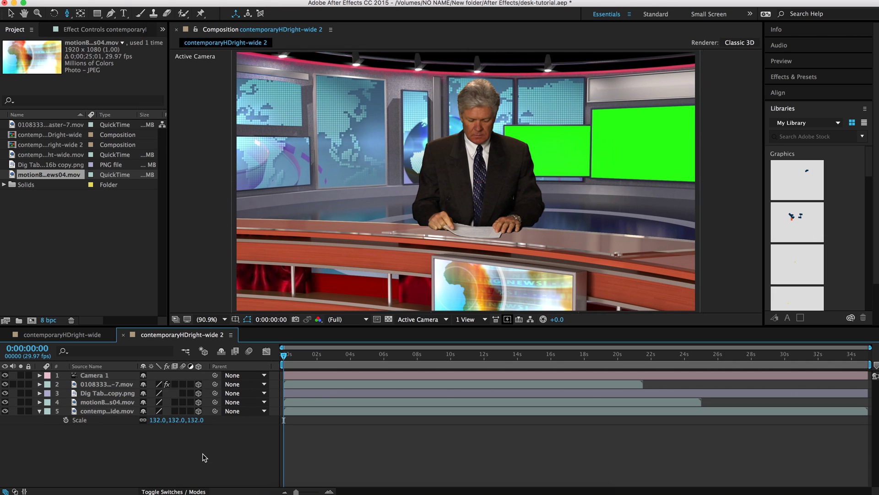
{"action": "left_click", "coordinate": [40, 411]}
Test the camera's depth movement, and start Position keyframing on the camera at 0:00:00:00.
{"action": "mouse_move", "coordinate": [466, 199]}
{"action": "left_mouse_down"}
{"action": "mouse_move", "coordinate": [478, 172]}
{"action": "mouse_move", "coordinate": [476, 202]}
{"action": "left_mouse_up"}
{"action": "left_click", "coordinate": [143, 417]}
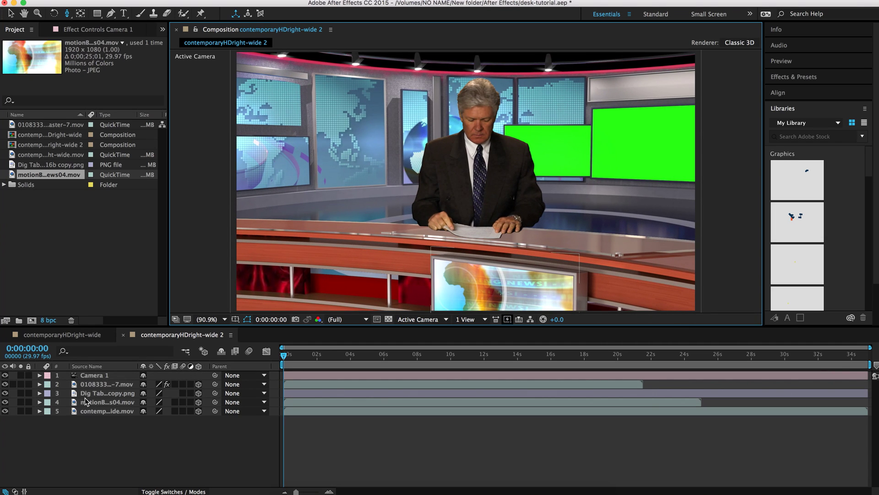
{"action": "left_click", "coordinate": [89, 376]}
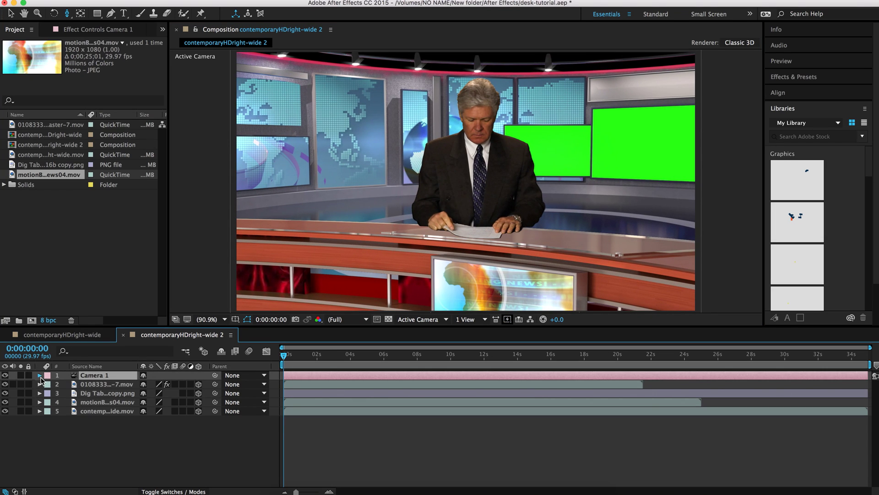
{"action": "left_click", "coordinate": [40, 376]}
{"action": "left_click", "coordinate": [49, 385]}
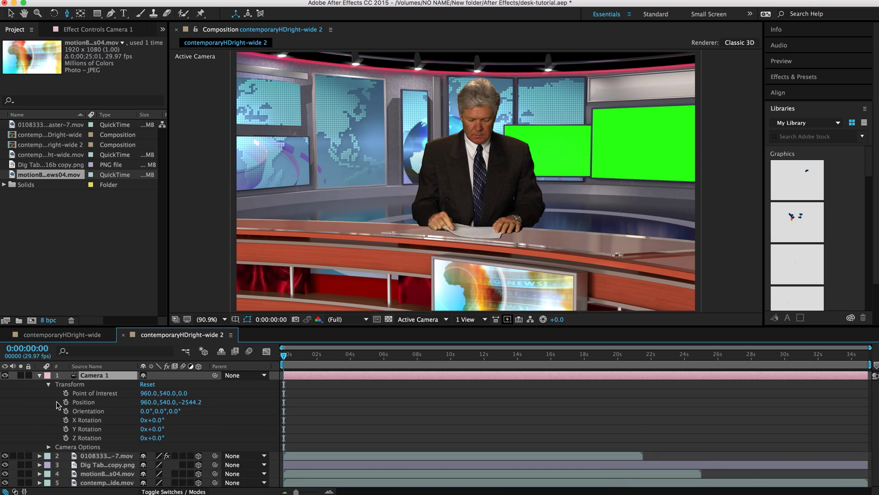
{"action": "left_click", "coordinate": [66, 402]}
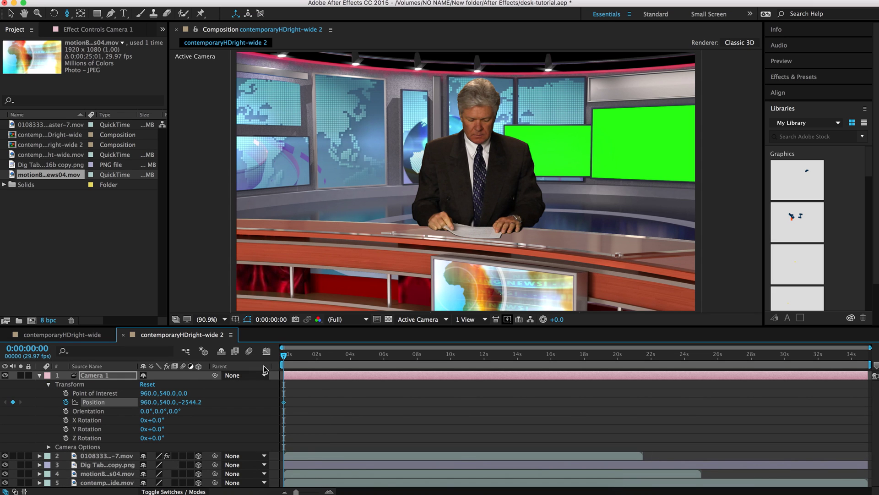
At 0:00:03:04, push the camera in to Z -2132.9 and track it to X 937.1, Y 515.4 to reframe the anchor.
{"action": "left_click_drag", "start_coordinate": [281, 360], "coordinate": [336, 370]}
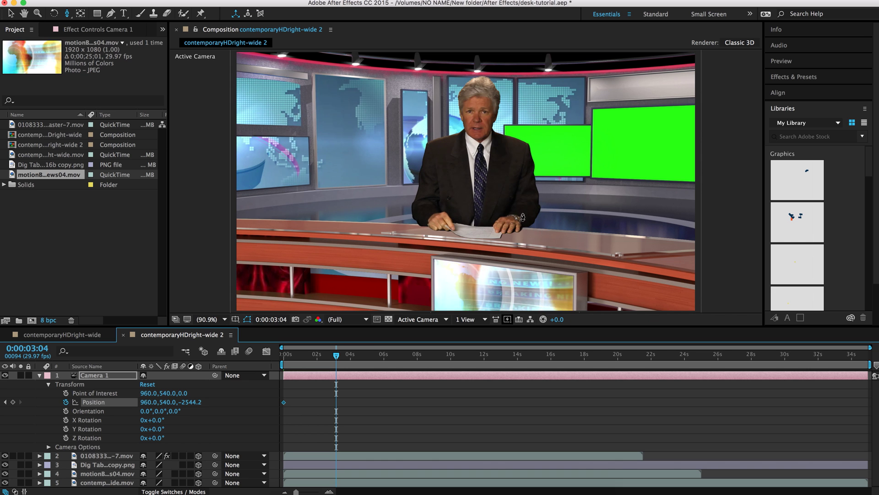
{"action": "left_click_drag", "start_coordinate": [508, 200], "coordinate": [507, 147]}
{"action": "left_click_drag", "start_coordinate": [68, 13], "coordinate": [112, 37]}
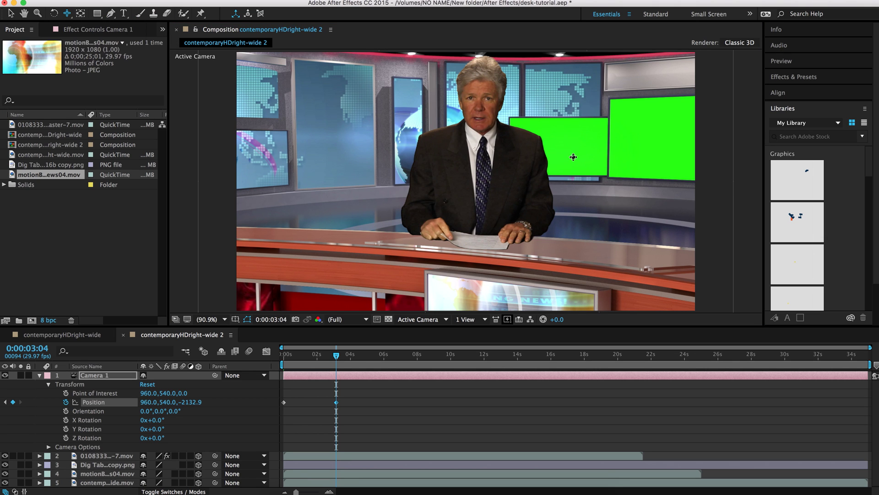
{"action": "left_click_drag", "start_coordinate": [506, 150], "coordinate": [509, 155]}
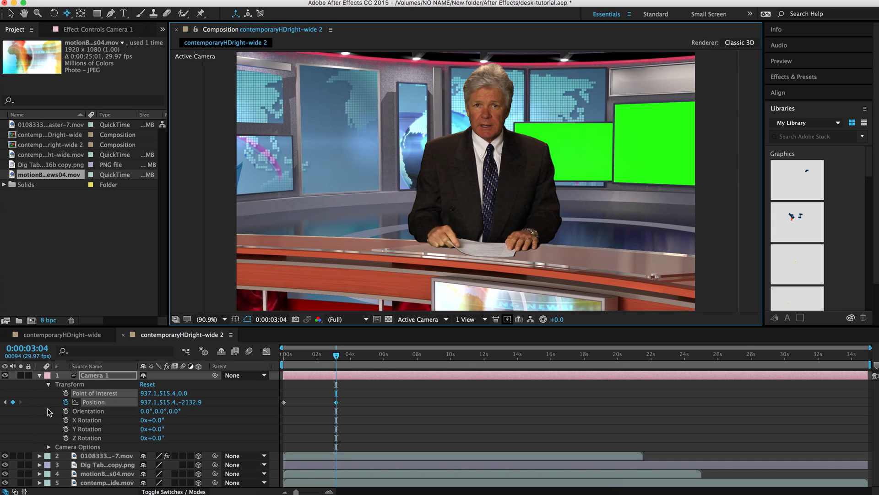
Apply Easy Ease to both camera Position keyframes and collapse the camera's properties.
{"action": "left_click", "coordinate": [39, 375]}
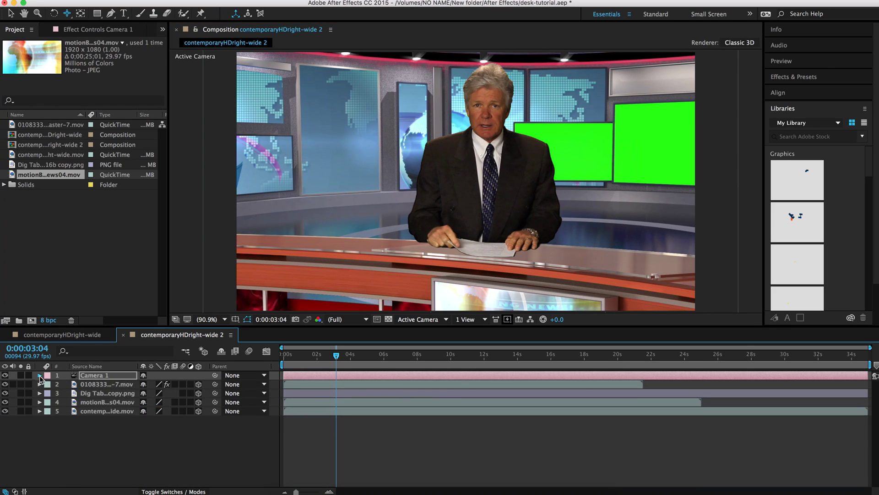
{"action": "left_click", "coordinate": [39, 375]}
{"action": "left_click_drag", "start_coordinate": [349, 395], "coordinate": [266, 424]}
{"action": "right_click", "coordinate": [338, 405]}
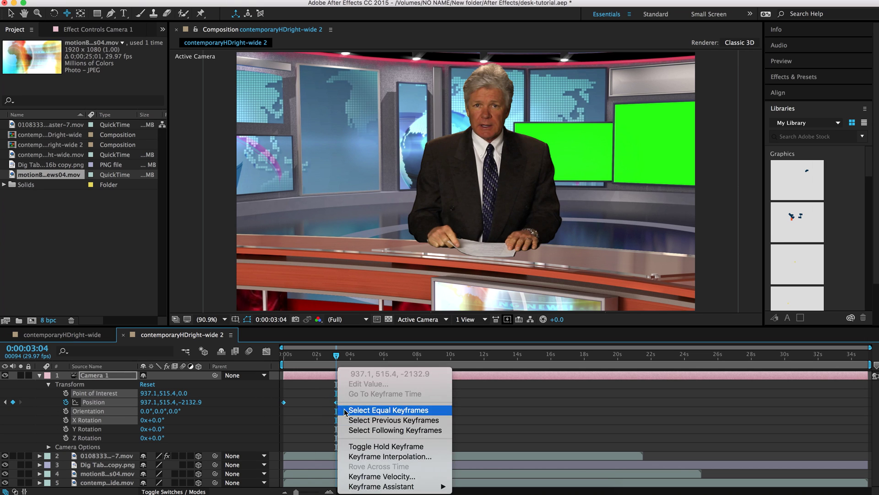
{"action": "mouse_move", "coordinate": [436, 486]}
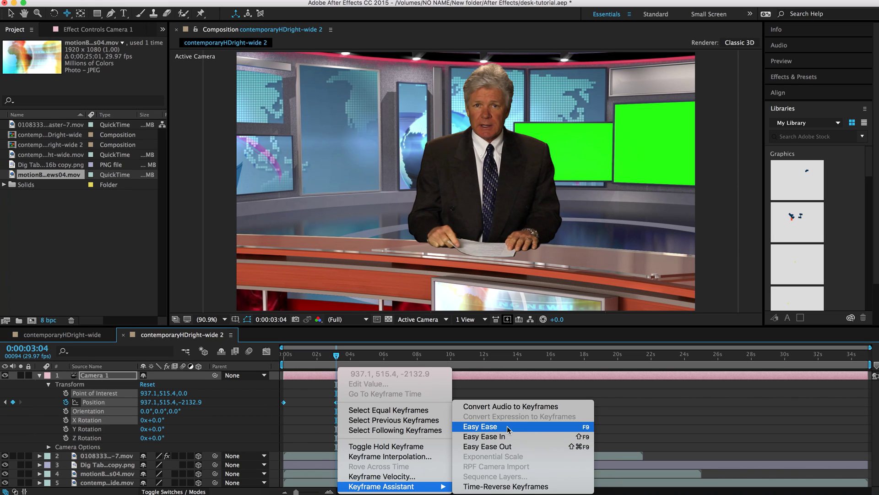
{"action": "left_click", "coordinate": [507, 426]}
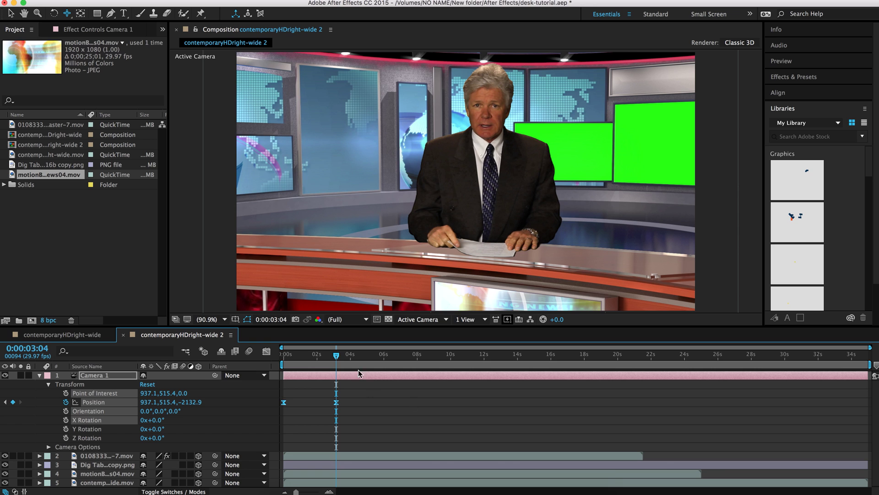
{"action": "left_click", "coordinate": [39, 376]}
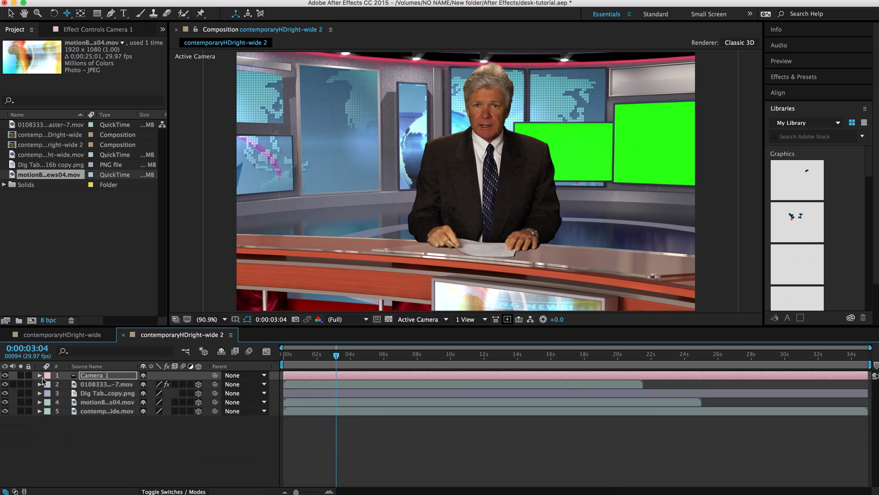
Lower the preview resolution to Half and preview the camera move from the start of the composition.
{"action": "key", "text": "Home"}
{"action": "left_click", "coordinate": [364, 320]}
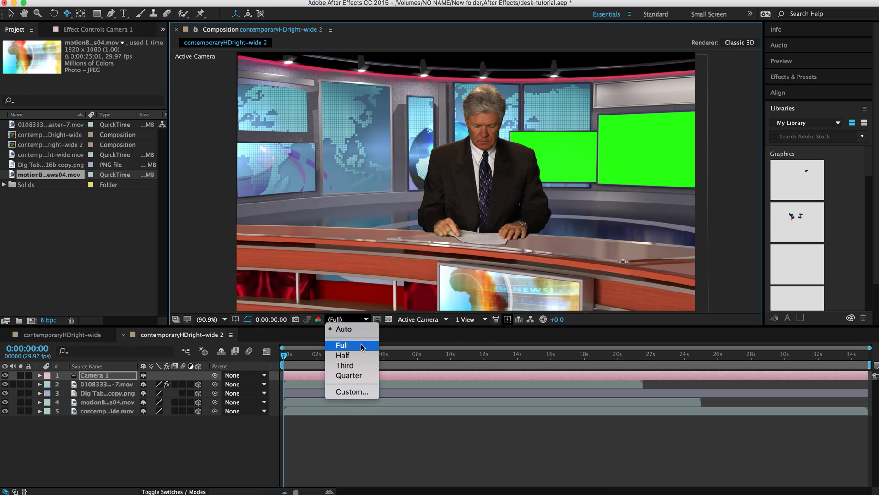
{"action": "left_click", "coordinate": [357, 356]}
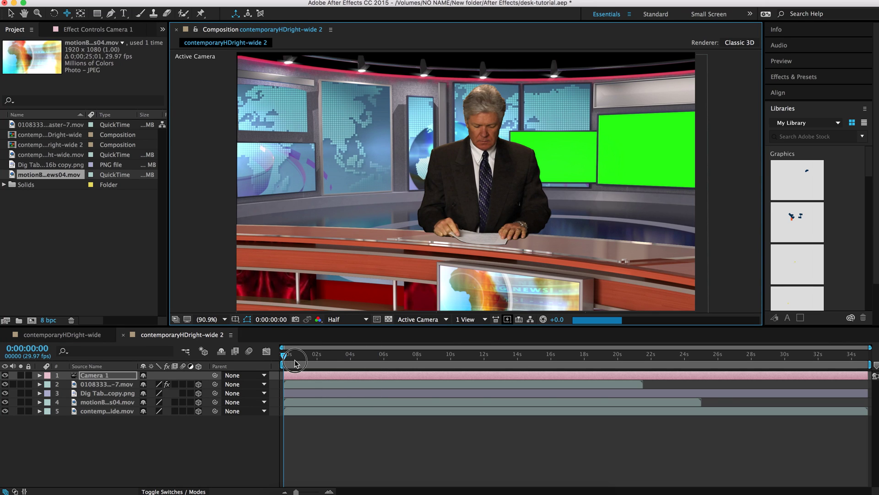
{"action": "left_click_drag", "start_coordinate": [295, 363], "coordinate": [281, 360]}
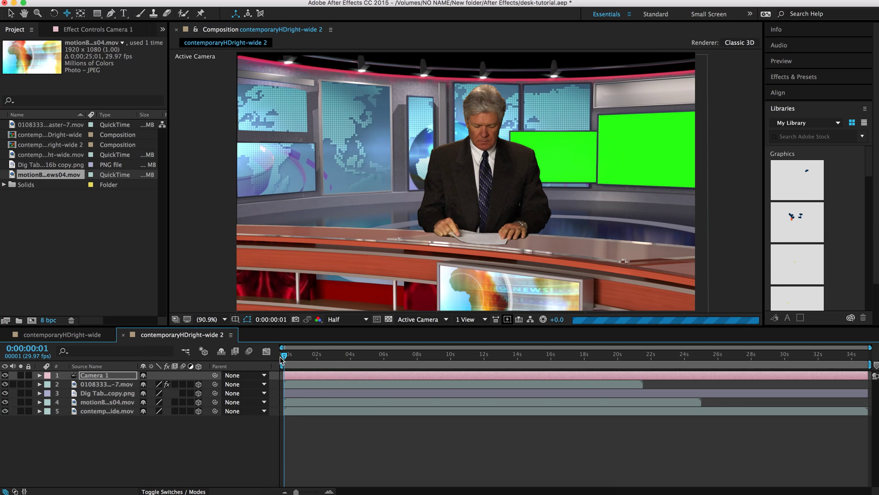
{"action": "key", "text": "space"}
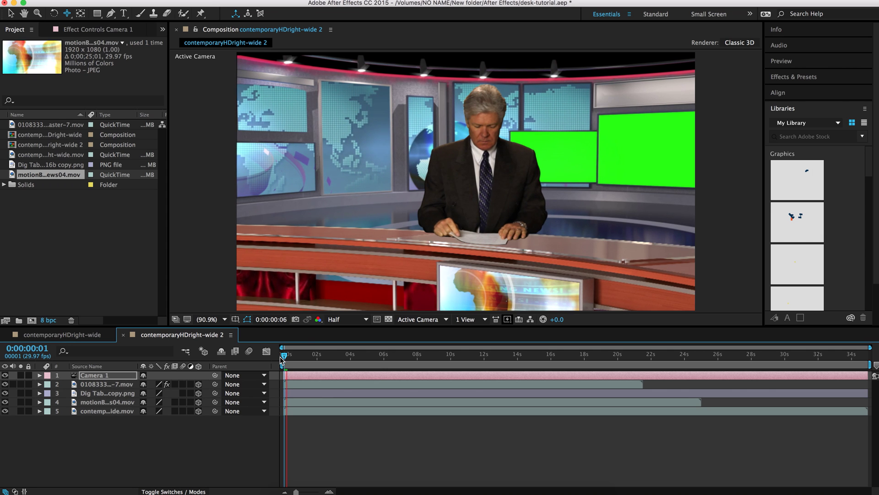
Show only the camera's Position keyframes, replay and scrub the eased push-in from the start, and collapse the camera layer.
{"action": "key", "text": "p"}
{"action": "key", "text": "space"}
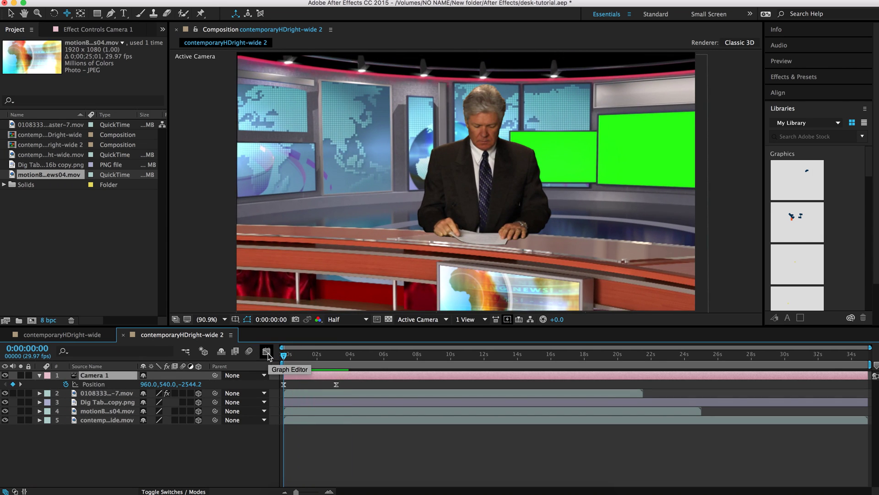
{"action": "key", "text": "space"}
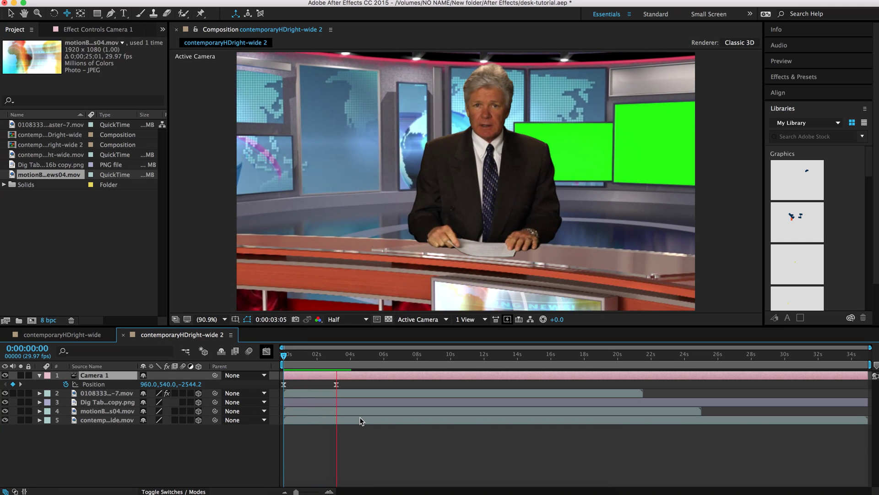
{"action": "key", "text": "space"}
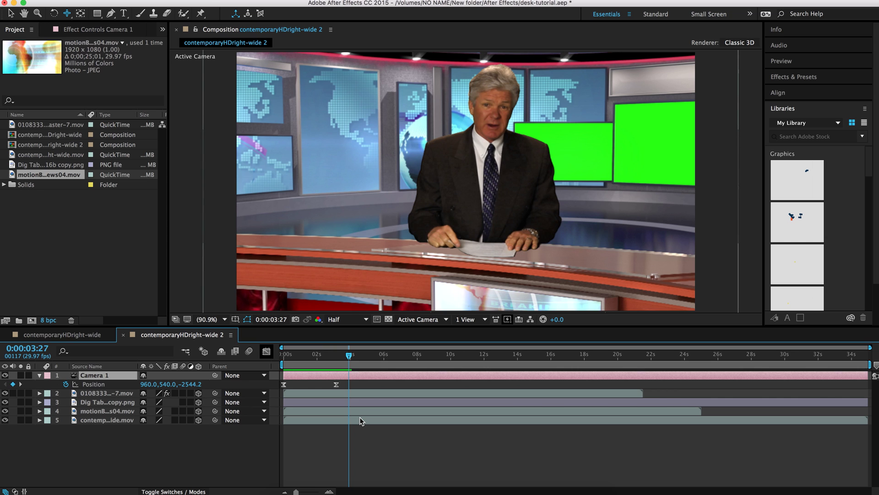
{"action": "left_click_drag", "start_coordinate": [331, 355], "coordinate": [277, 355]}
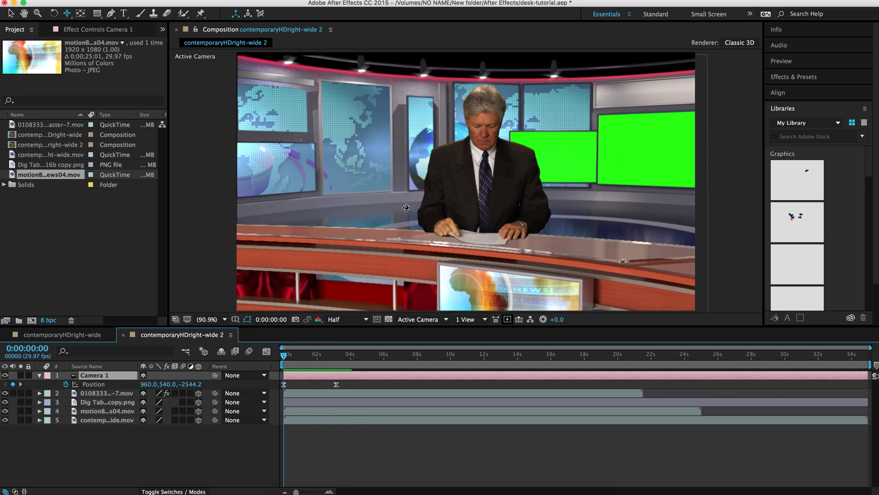
{"action": "key", "text": "c"}
{"action": "key", "text": "space"}
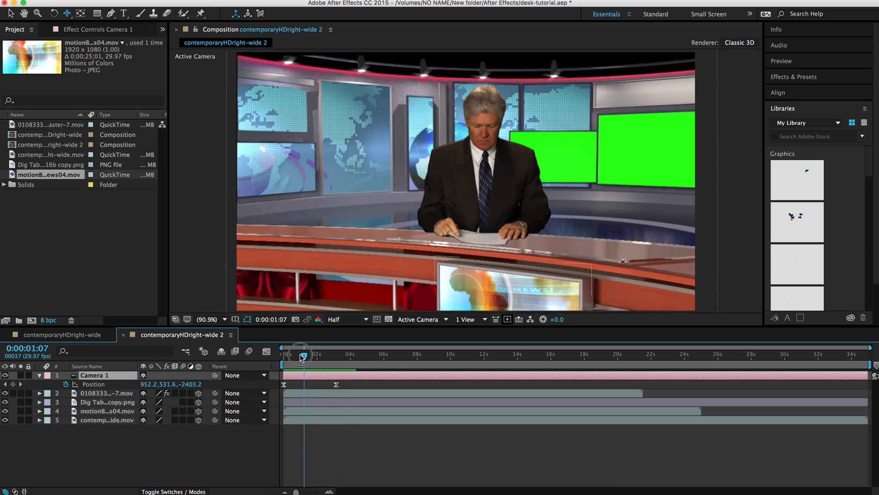
{"action": "key", "text": "space"}
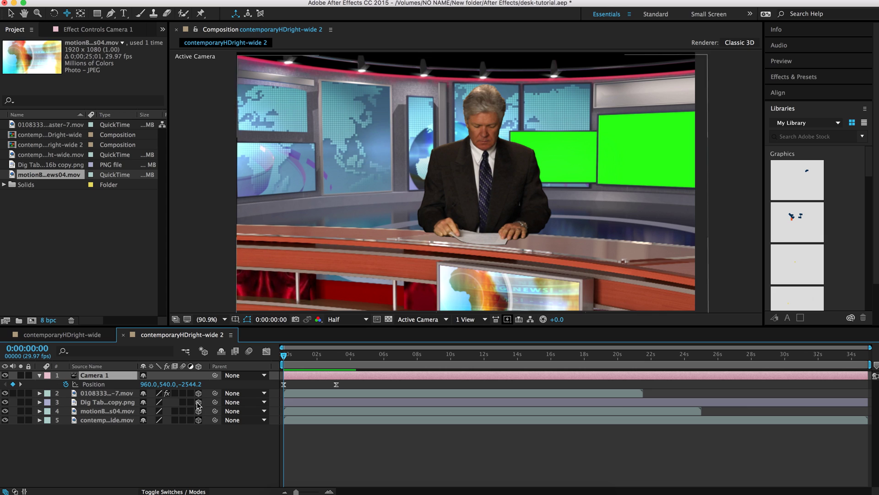
{"action": "left_click", "coordinate": [185, 437]}
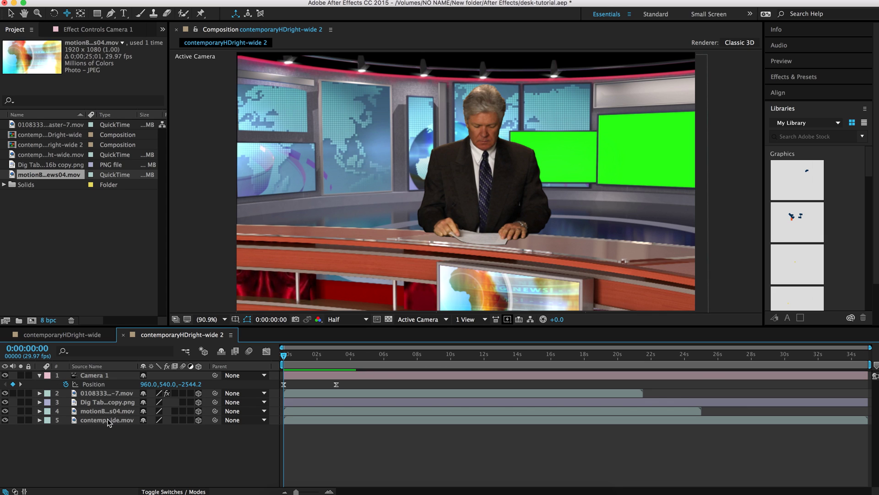
{"action": "left_click", "coordinate": [40, 376]}
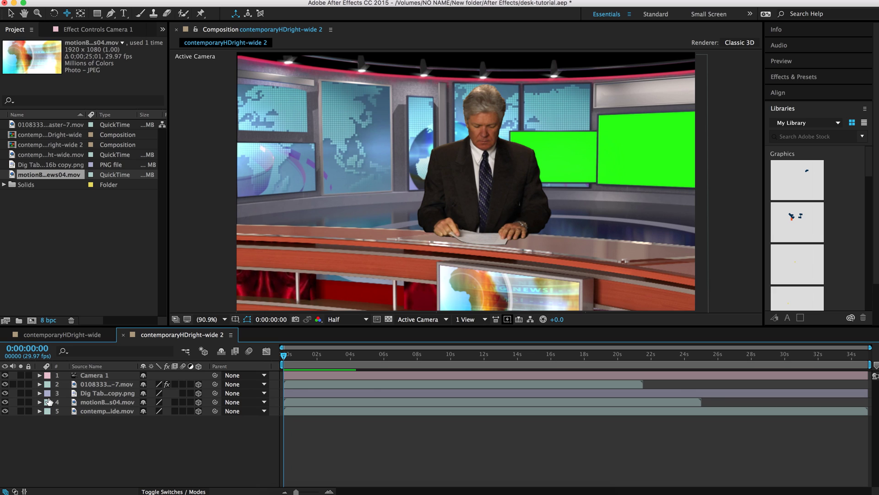
Try recolouring the desk layer with Hue/Saturation at a Master Hue of -111°, and remove the effect.
{"action": "left_click", "coordinate": [85, 395]}
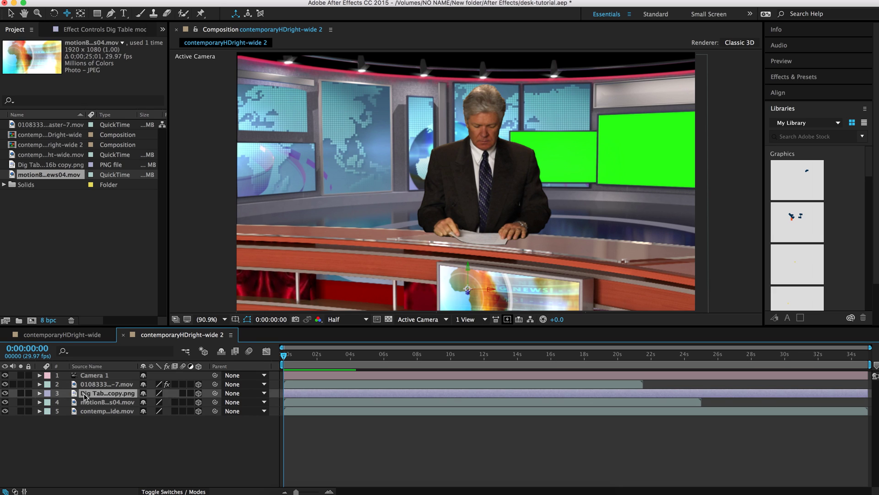
{"action": "left_click", "coordinate": [231, 1]}
{"action": "mouse_move", "coordinate": [242, 94]}
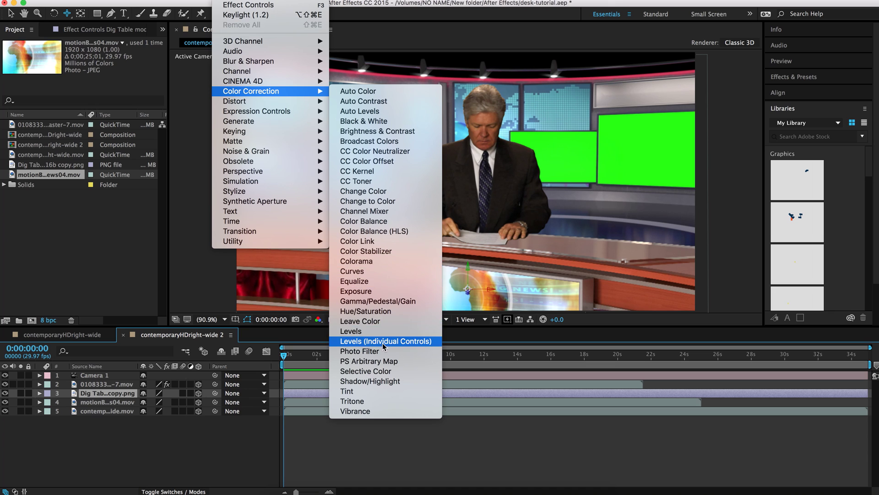
{"action": "left_click", "coordinate": [352, 312]}
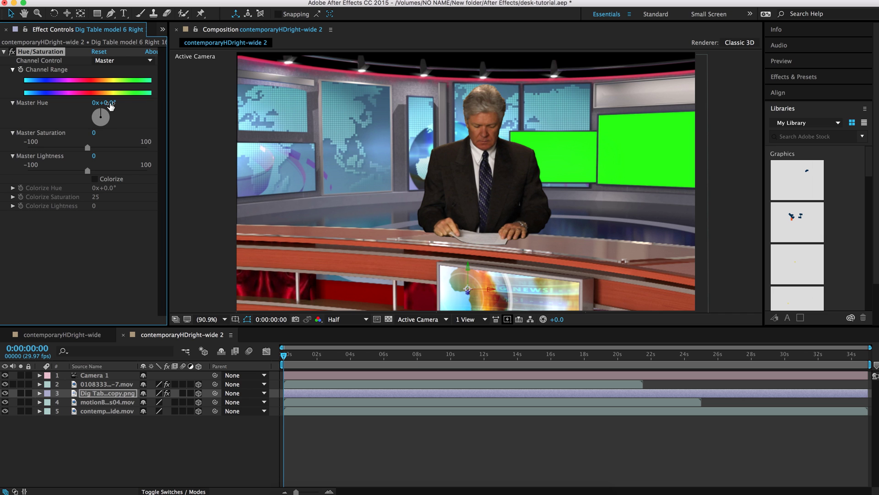
{"action": "left_click_drag", "start_coordinate": [112, 106], "coordinate": [119, 173]}
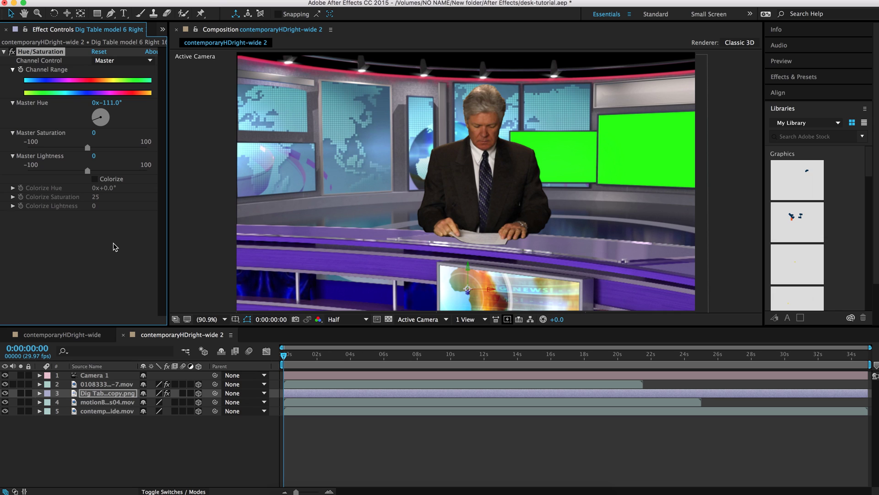
{"action": "left_click", "coordinate": [106, 111]}
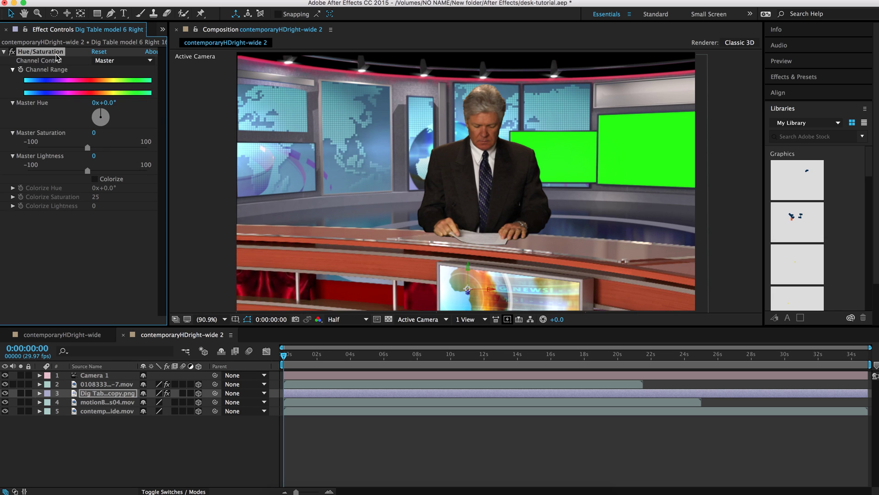
{"action": "key", "text": "Delete"}
Try Change Color on the desk layer, sampling the red panel under the desktop with Hue Transform 193, and remove the effect.
{"action": "left_click", "coordinate": [220, 2]}
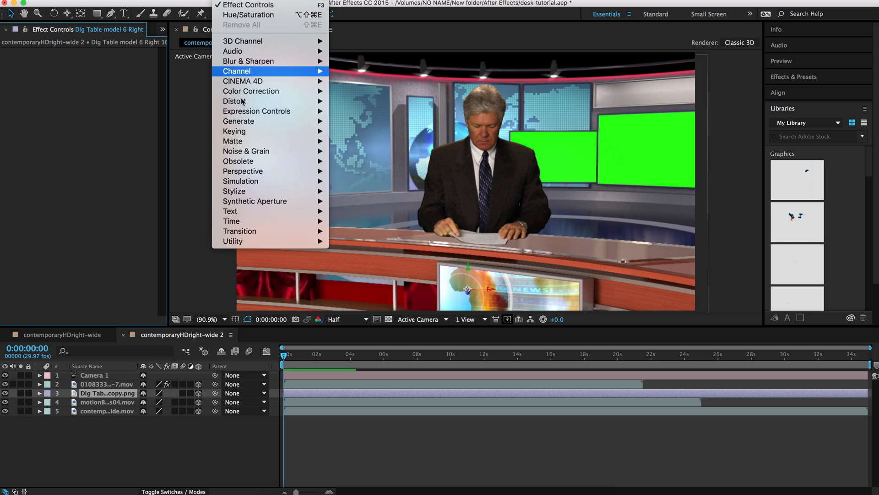
{"action": "mouse_move", "coordinate": [272, 90]}
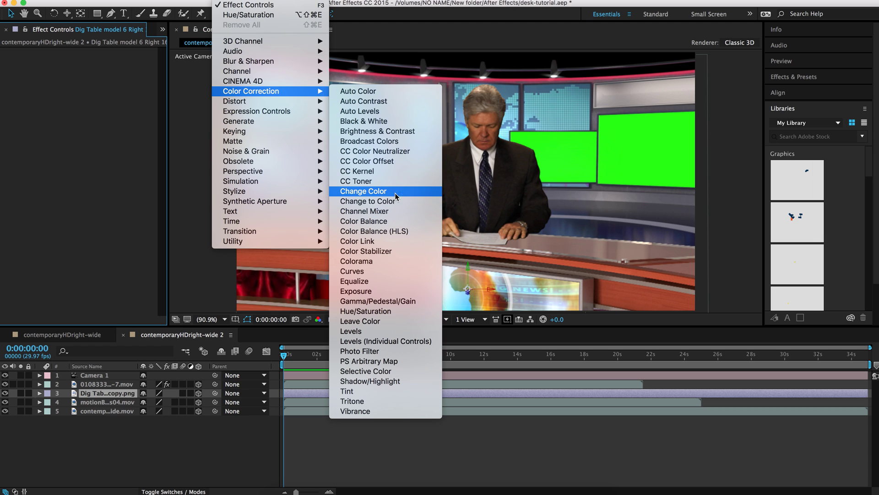
{"action": "left_click", "coordinate": [372, 192]}
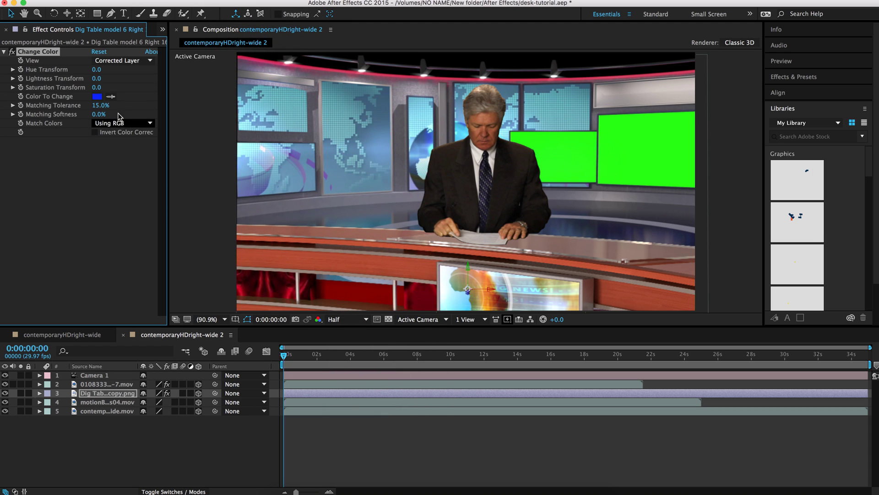
{"action": "left_click", "coordinate": [112, 97]}
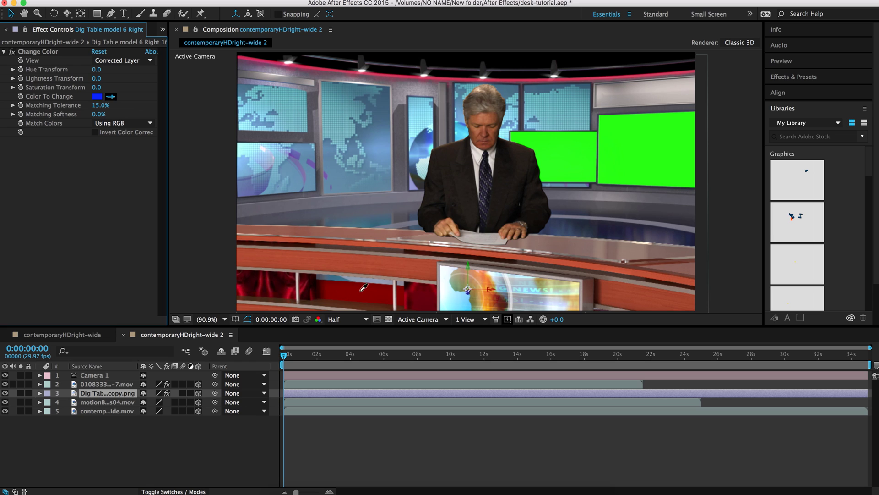
{"action": "left_click", "coordinate": [343, 290]}
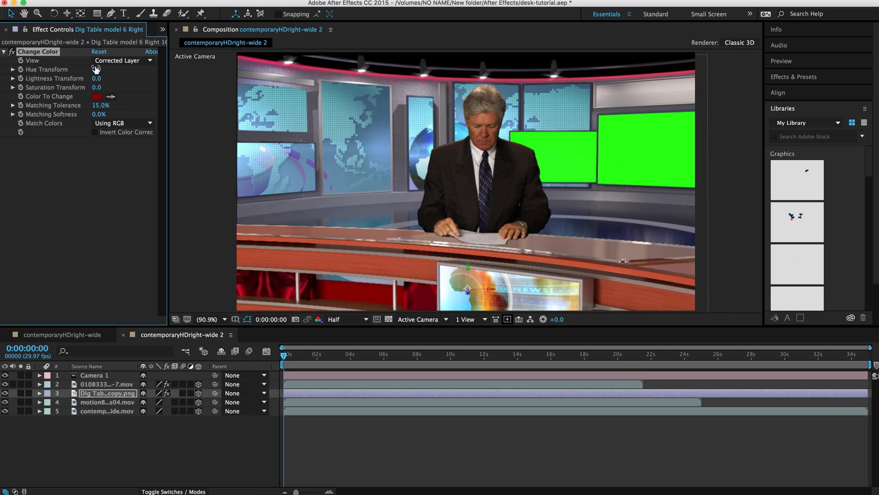
{"action": "left_click_drag", "start_coordinate": [96, 69], "coordinate": [149, 83]}
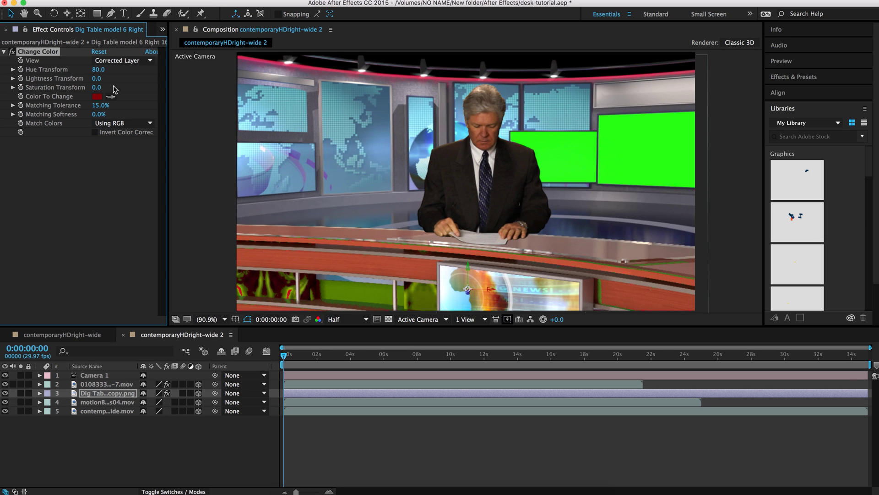
{"action": "left_click_drag", "start_coordinate": [99, 74], "coordinate": [121, 78]}
{"action": "left_click_drag", "start_coordinate": [148, 81], "coordinate": [168, 87]}
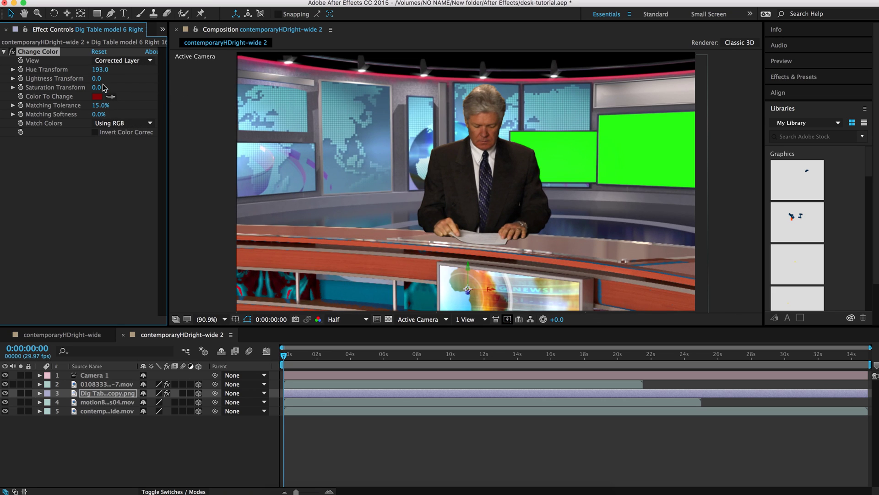
{"action": "mouse_move", "coordinate": [98, 111]}
{"action": "left_mouse_down"}
{"action": "mouse_move", "coordinate": [115, 122]}
{"action": "mouse_move", "coordinate": [99, 122]}
{"action": "mouse_move", "coordinate": [97, 110]}
{"action": "left_mouse_up"}
{"action": "key", "text": "Delete"}
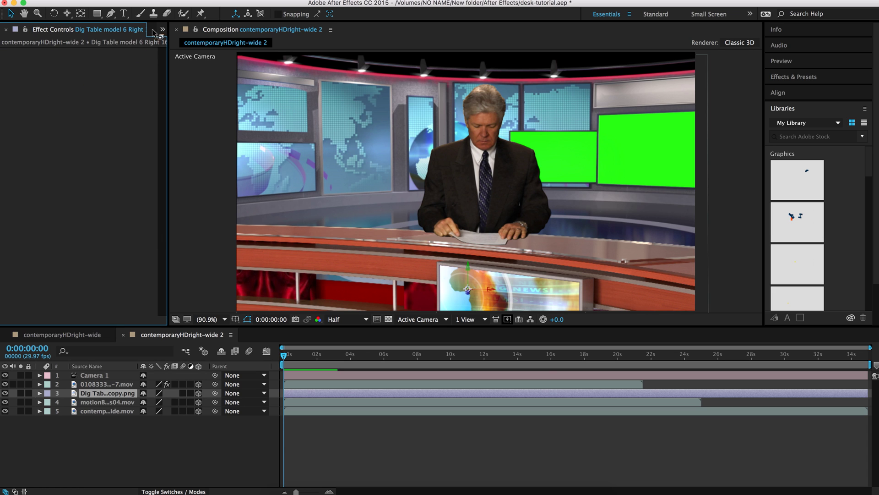
Apply Color Balance (HLS) to the desk layer, set its Saturation to -19, and deselect the layer.
{"action": "left_click", "coordinate": [225, 4]}
{"action": "mouse_move", "coordinate": [277, 109]}
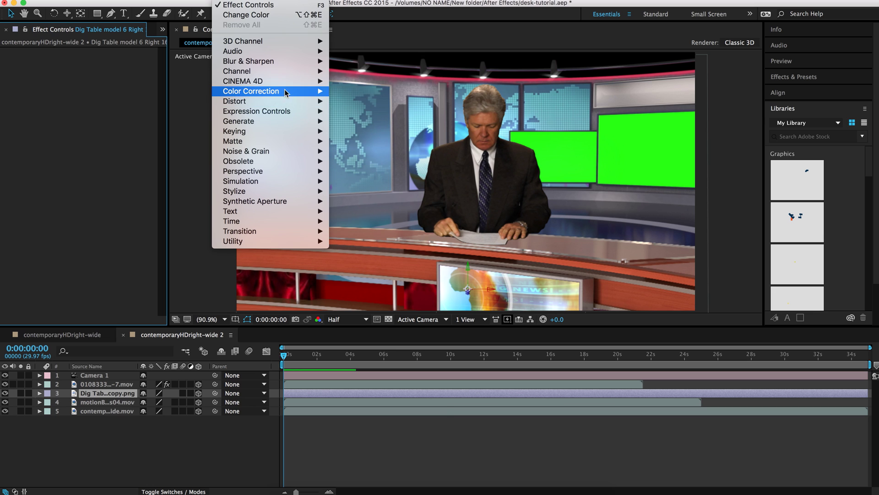
{"action": "mouse_move", "coordinate": [286, 93]}
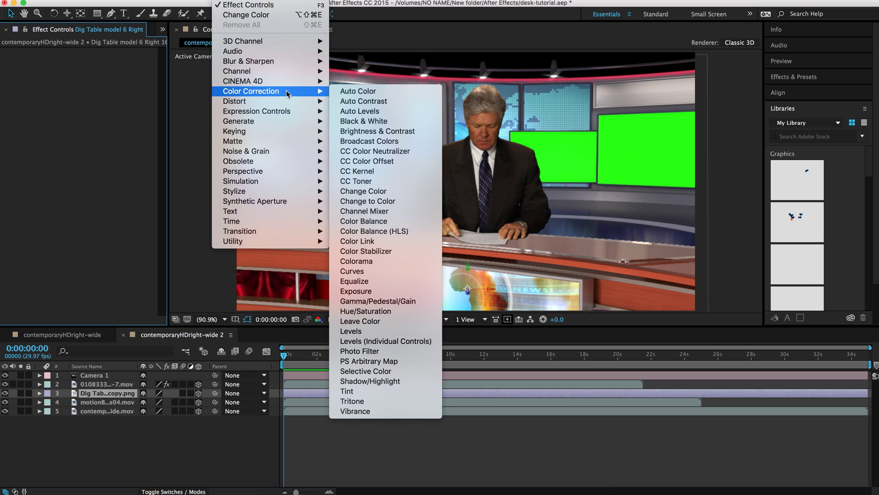
{"action": "left_click", "coordinate": [380, 235]}
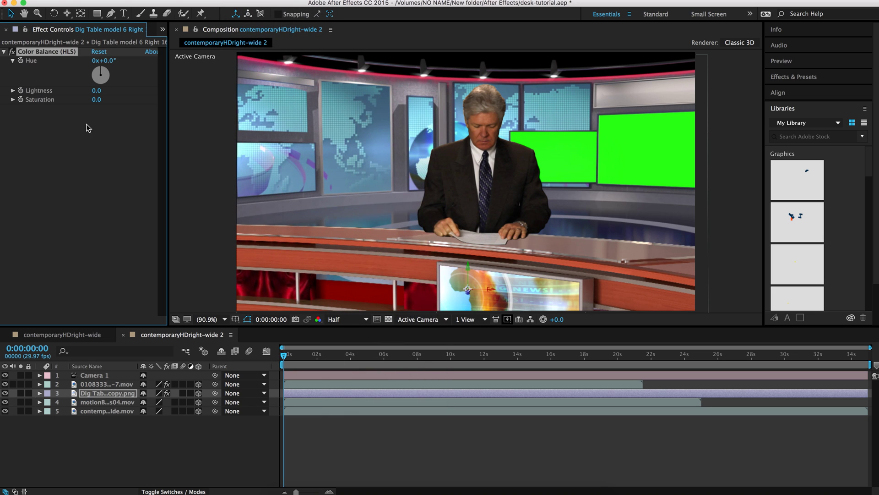
{"action": "mouse_move", "coordinate": [95, 105]}
{"action": "left_mouse_down"}
{"action": "mouse_move", "coordinate": [80, 105]}
{"action": "mouse_move", "coordinate": [90, 107]}
{"action": "left_mouse_up"}
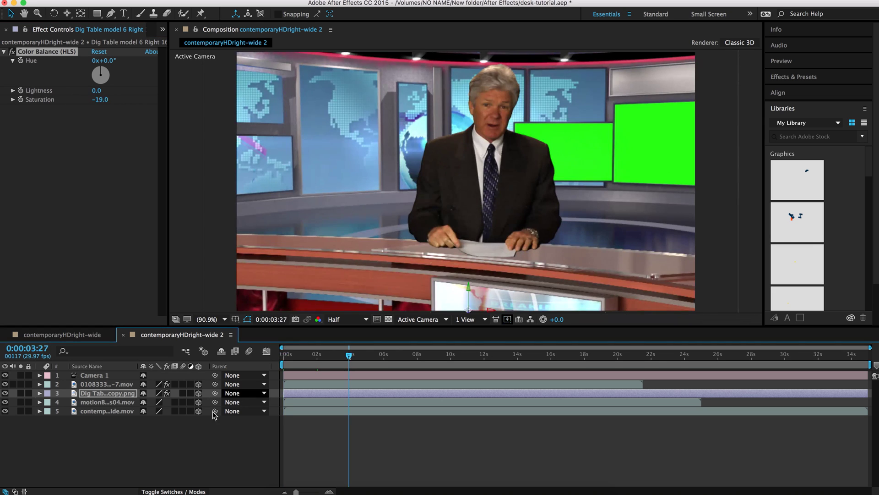
{"action": "left_click", "coordinate": [177, 432]}
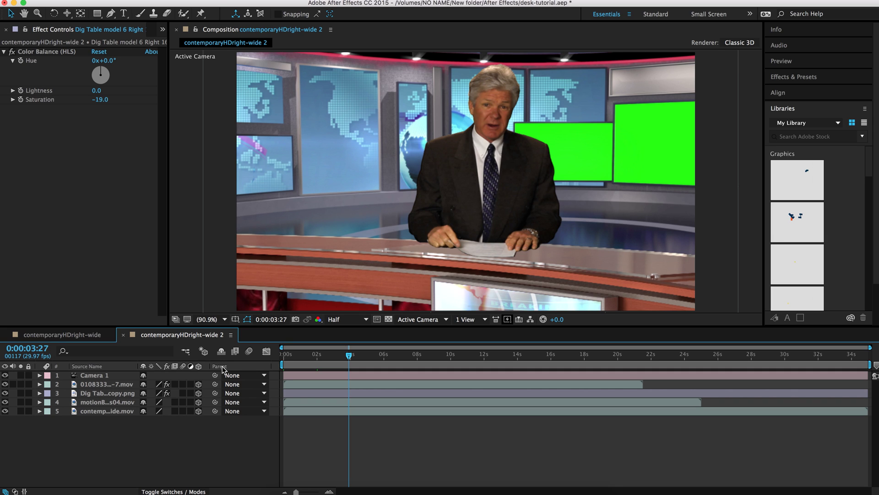
{"action": "right_click", "coordinate": [106, 403]}
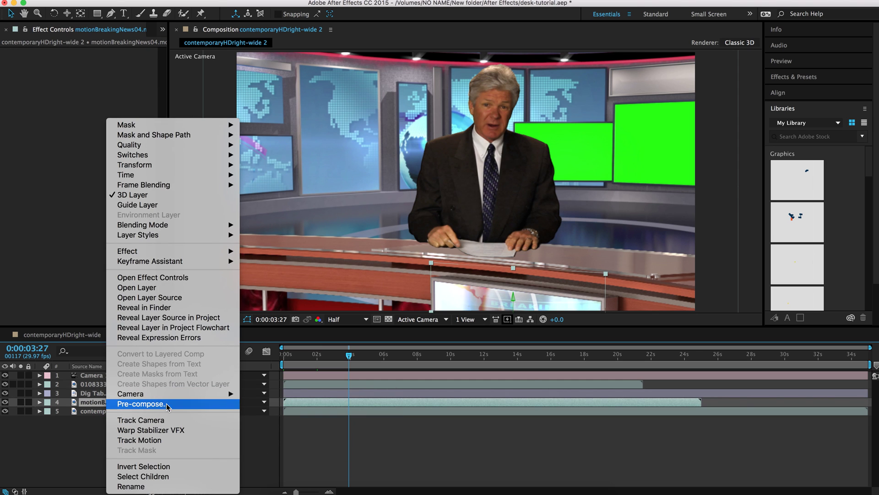
{"action": "left_click", "coordinate": [87, 437]}
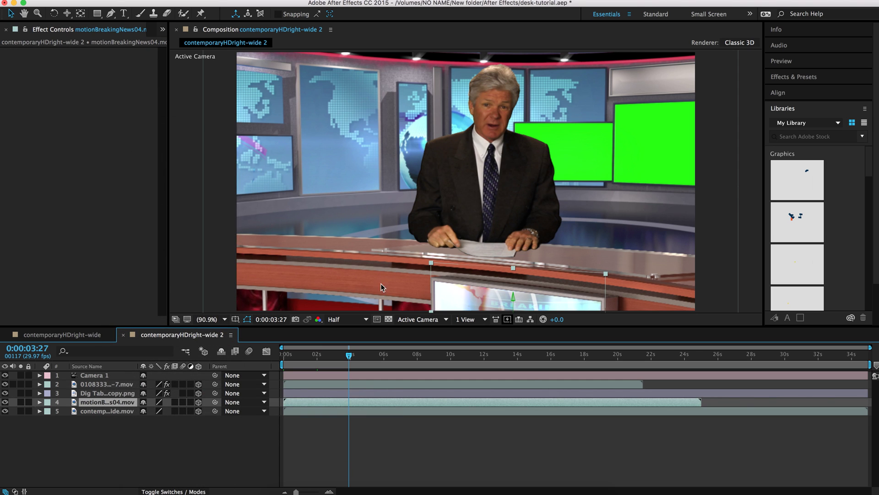